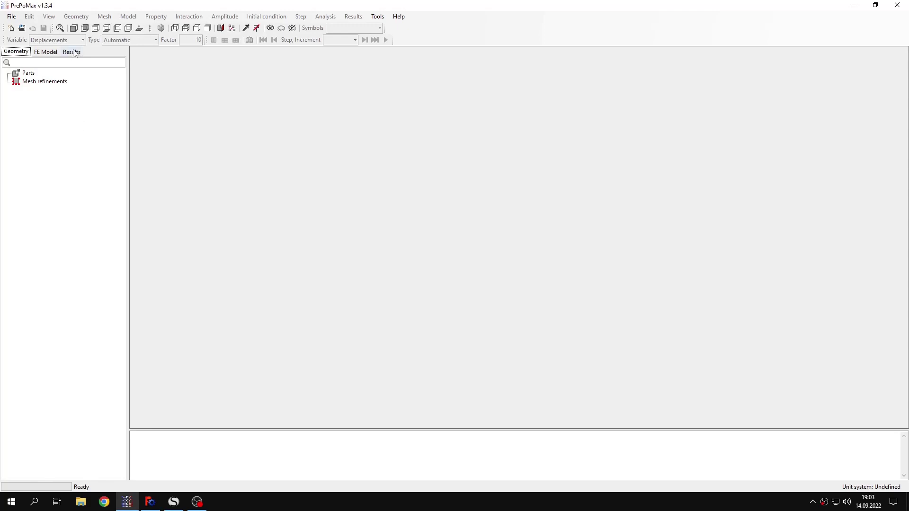
Create a new 2D plane stress model in mm, ton, s, °C units.
left_click(12, 30)
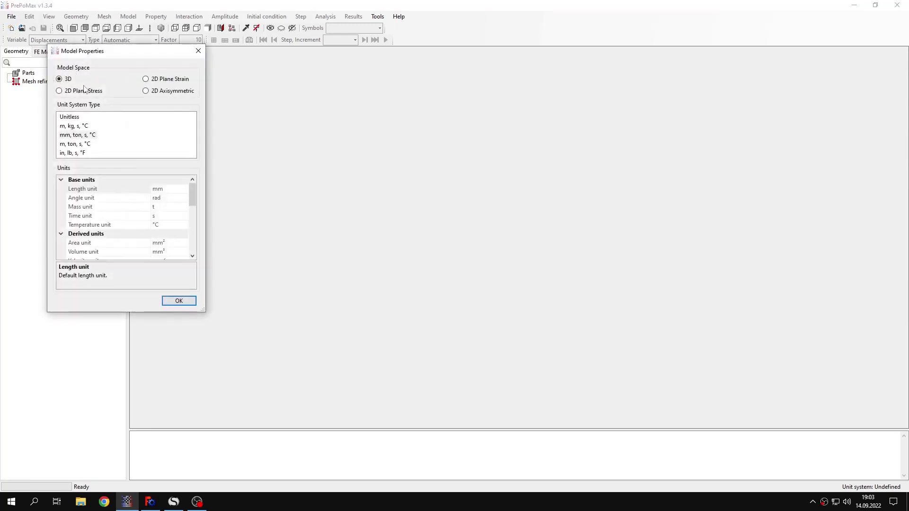
left_click(79, 91)
left_click(173, 301)
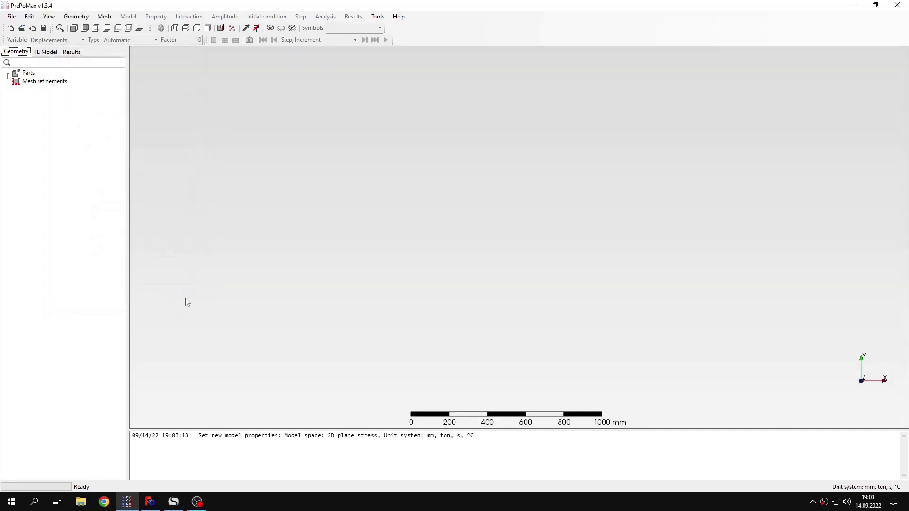
Import the three-part triangular cavity STEP geometry.
left_click(32, 28)
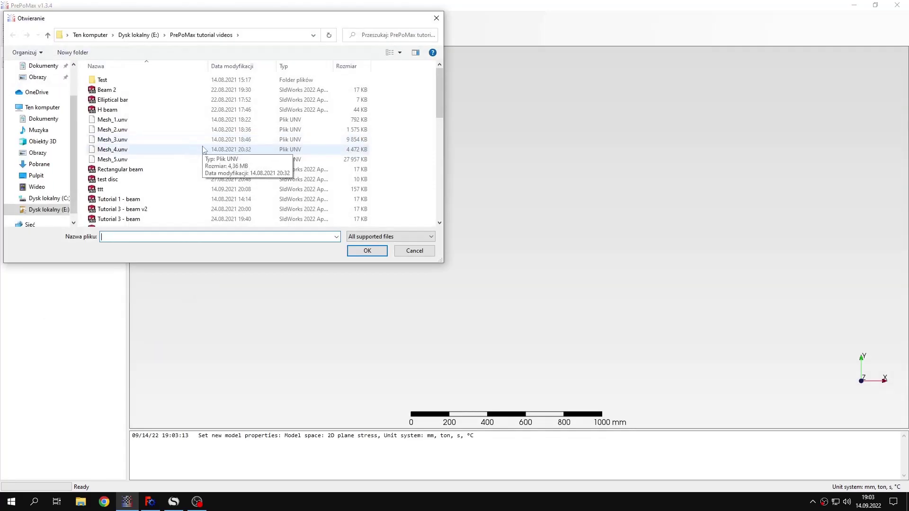
left_click(196, 211)
left_click(197, 221)
left_click(356, 252)
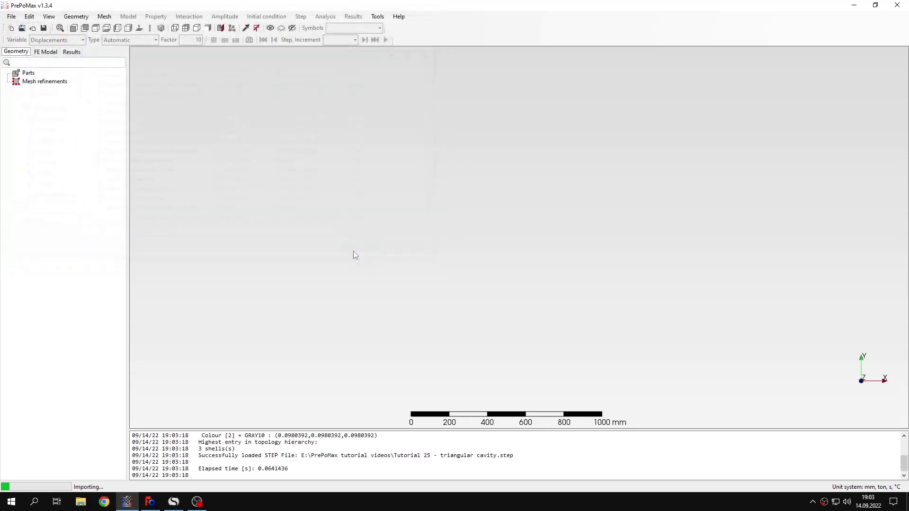
left_click(150, 501)
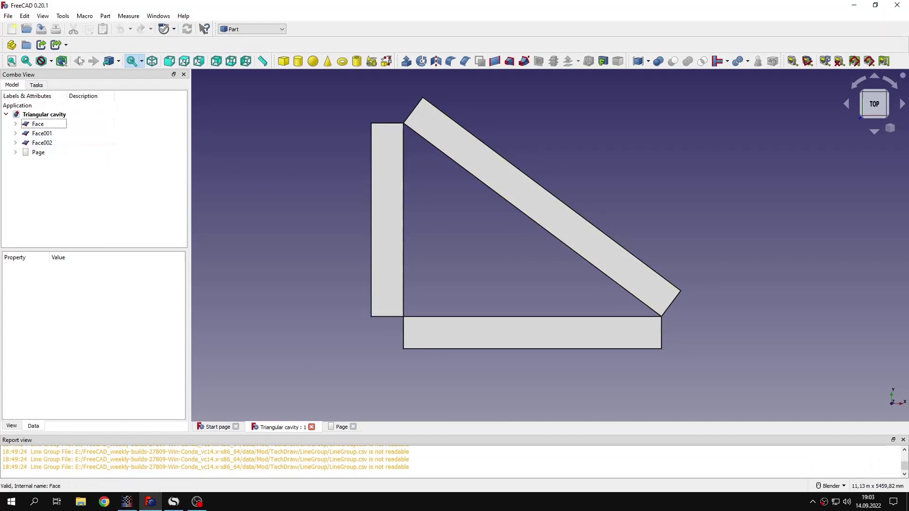
left_click(104, 17)
left_click(265, 205)
left_click(16, 142)
left_click(54, 152)
left_click(105, 16)
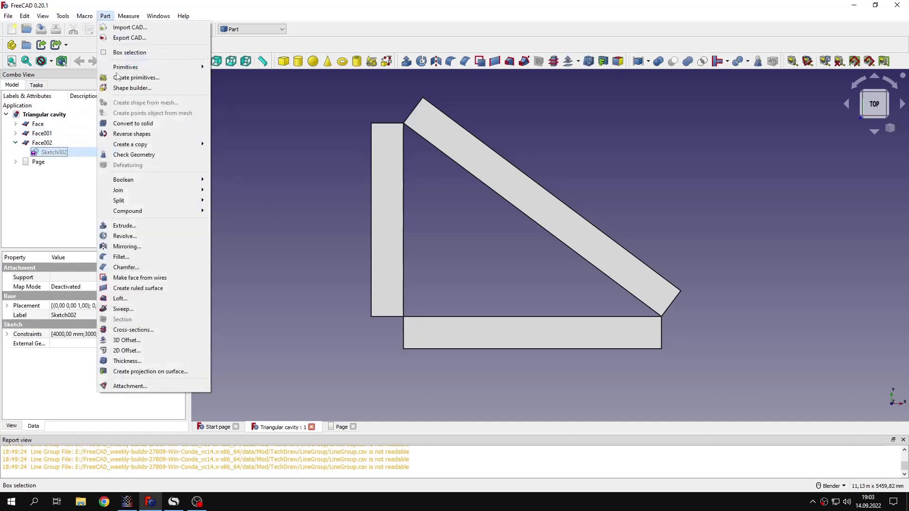
left_click(142, 279)
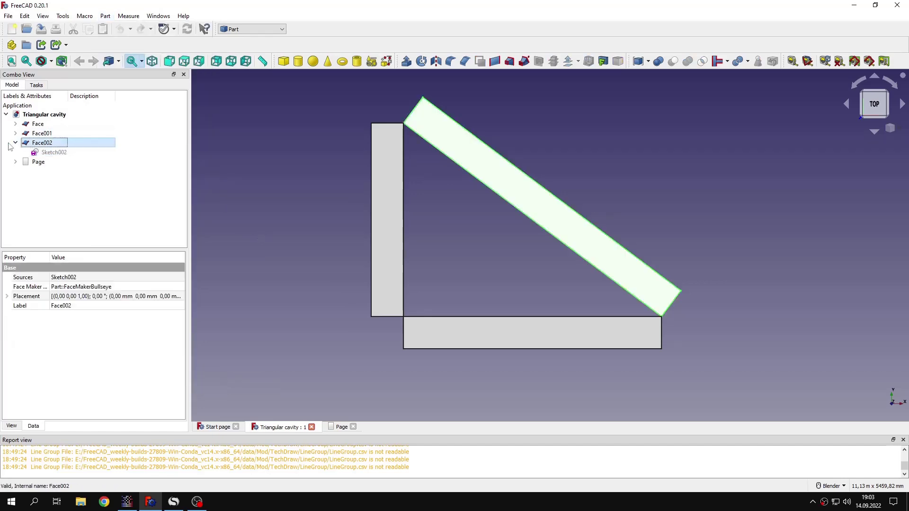
left_click(312, 188)
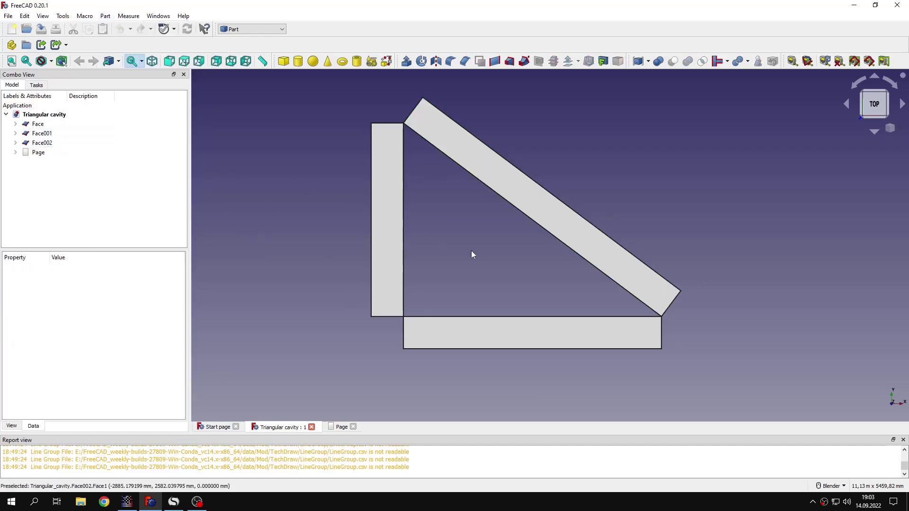
Mesh all three plates at 50 mm max element size (4609 nodes, 2194 elements).
left_click(141, 503)
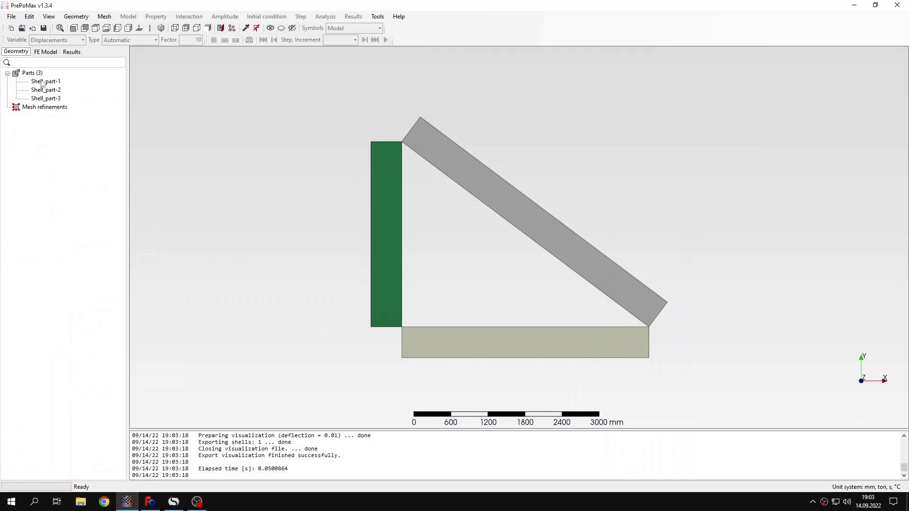
middle_click_drag(446, 229, 265, 199)
left_click(73, 28)
scroll(517, 298, "up", 2)
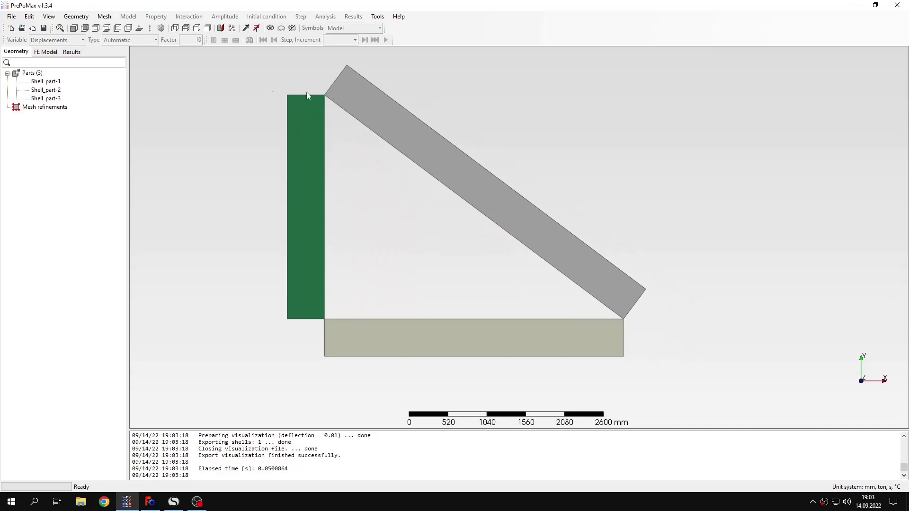
left_click_drag(236, 71, 591, 384)
right_click(505, 200)
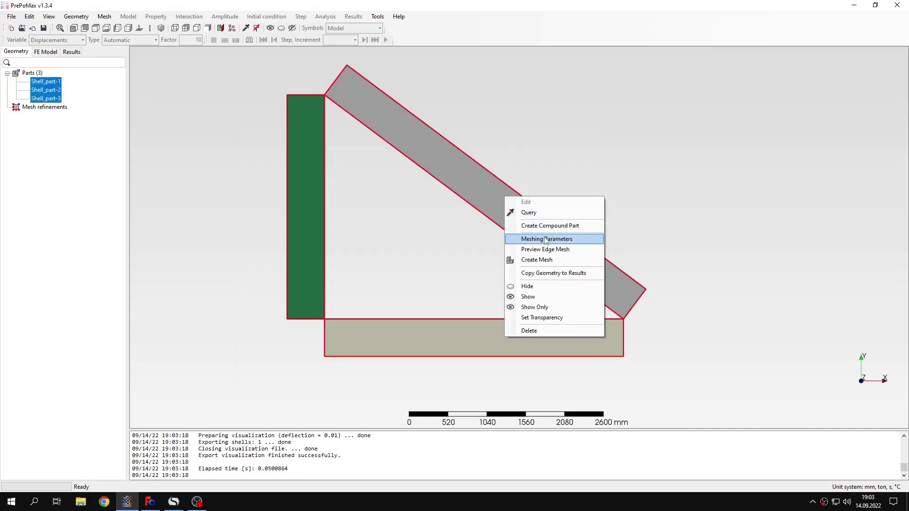
left_click(530, 238)
double_click(155, 86)
type("50")
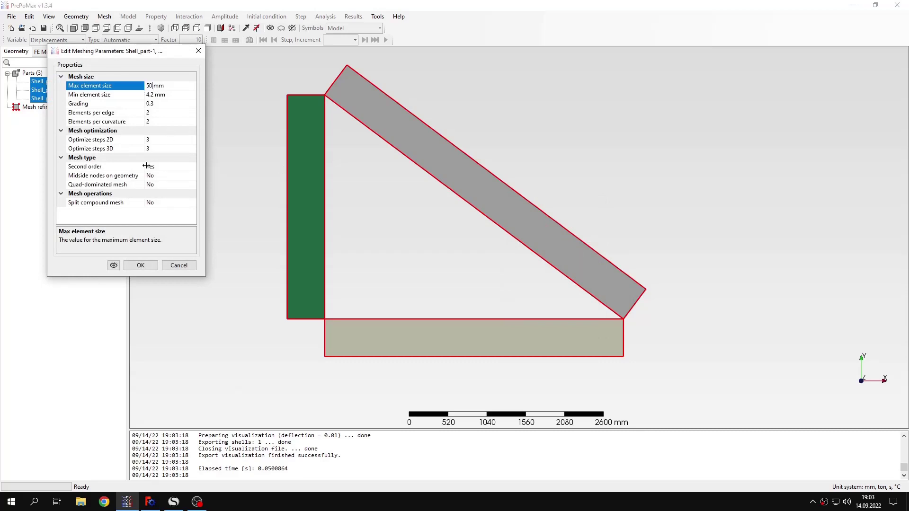
left_click(137, 265)
right_click(310, 155)
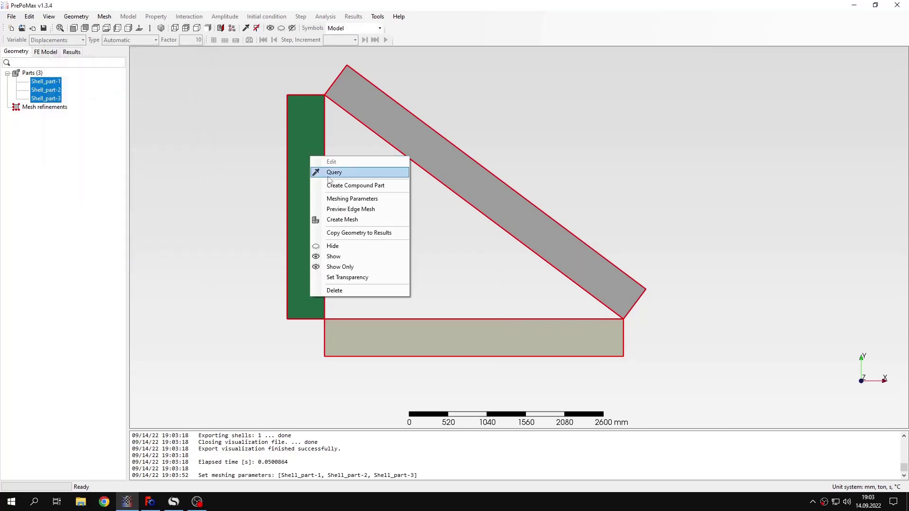
left_click(345, 219)
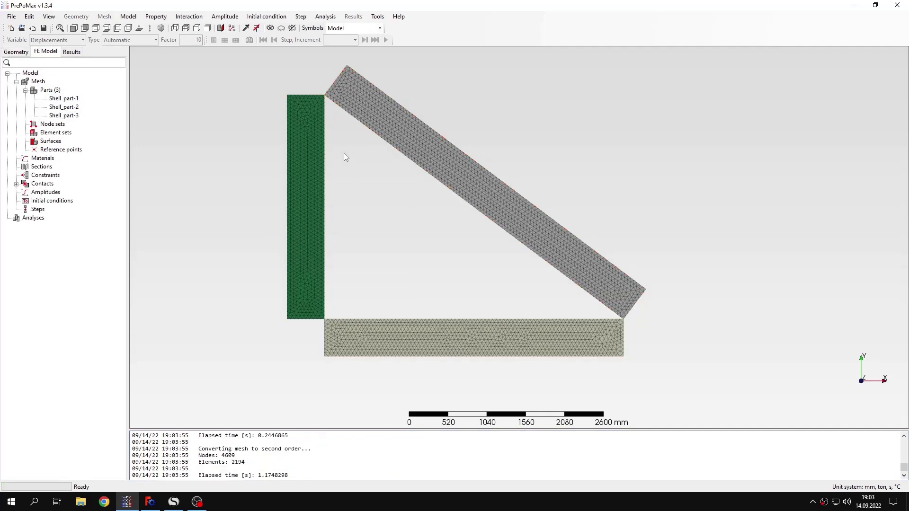
Add a new material with density 8.96E-09 t/mm³.
double_click(51, 160)
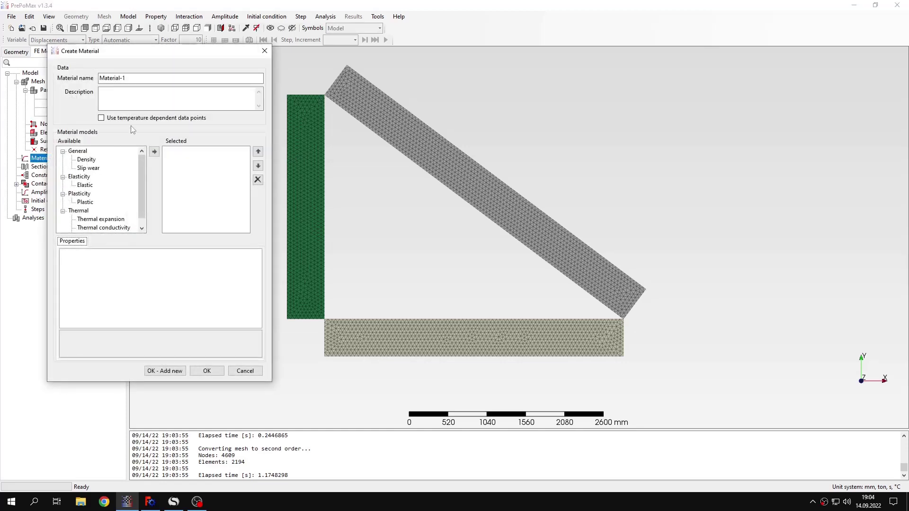
left_click(90, 160)
left_click(155, 152)
scroll(112, 226, "down", 1)
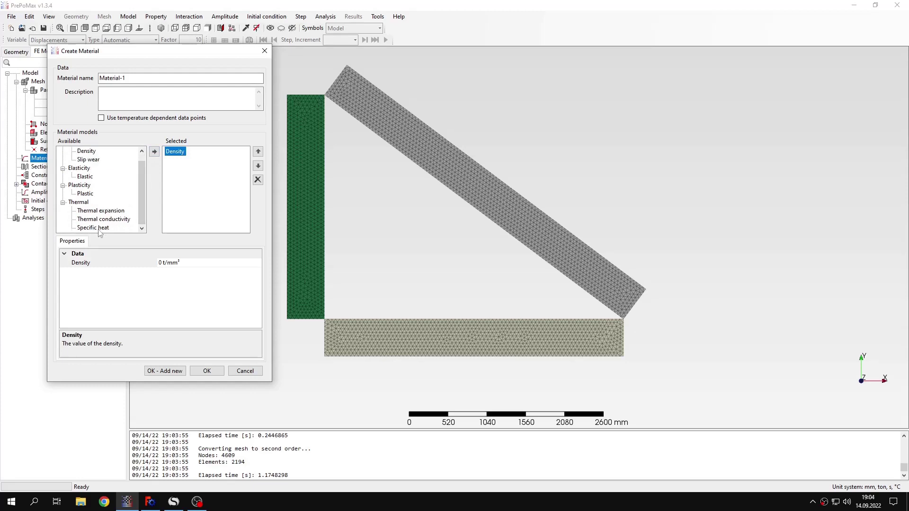
left_click(164, 263)
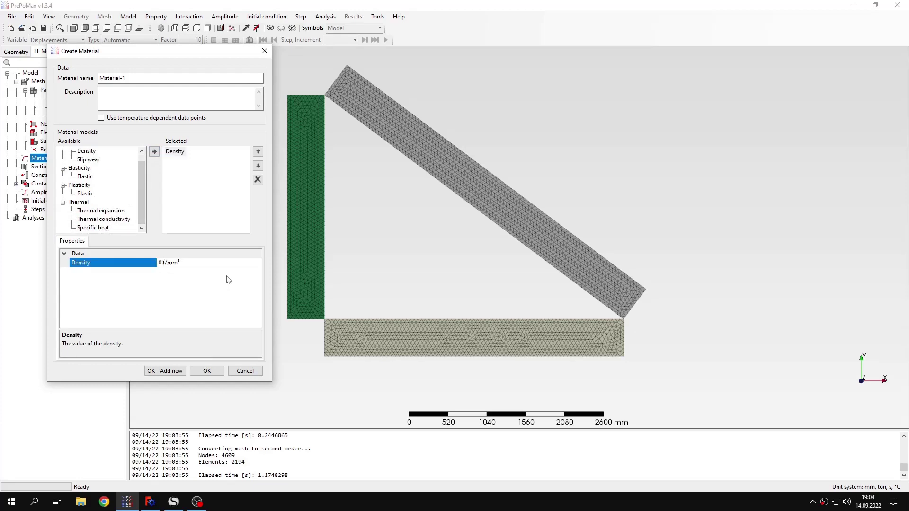
key("BackSpace")
type("8.96e-9")
Add a specific heat of 385000000 mJ/(t·°C) to the material.
left_click(93, 229)
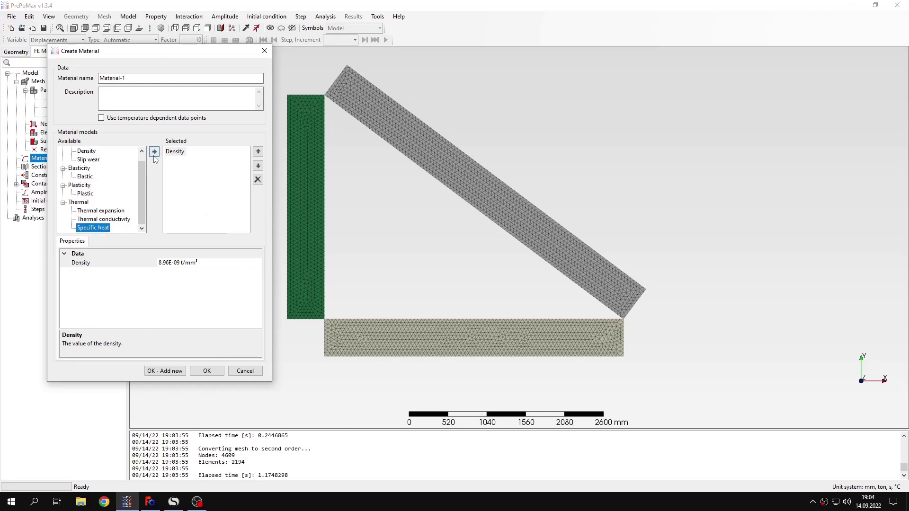
left_click(155, 151)
left_click(161, 262)
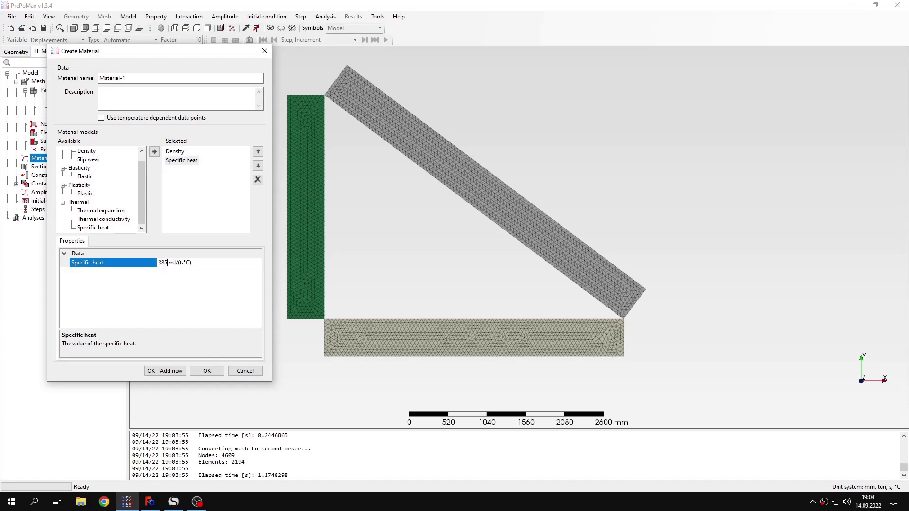
key("Delete")
key("Delete")
type("kg")
key("Return")
left_click_drag(167, 263, 179, 264)
Add thermal conductivity 398 mW/(mm·°C) and rename the material to Copper.
left_click(116, 219)
left_click(155, 152)
left_click(163, 264)
type("398 mW/(mm·°C")
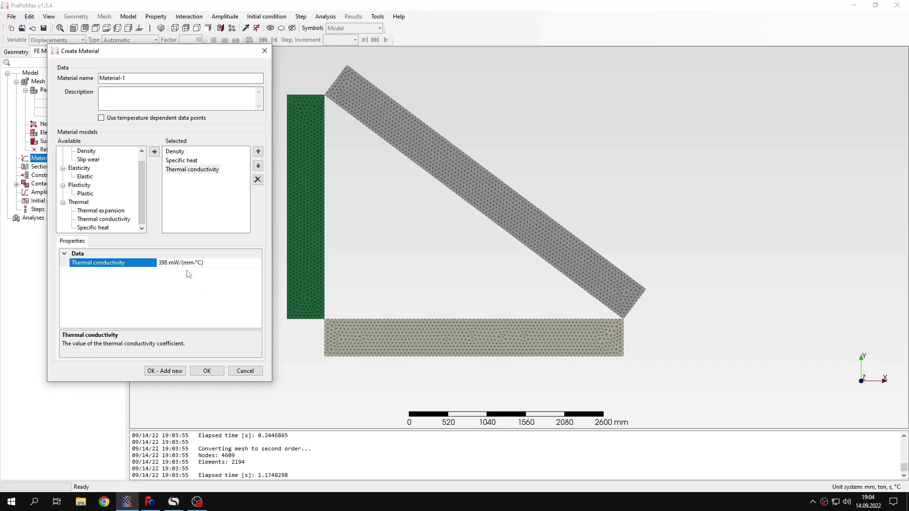
left_click(185, 160)
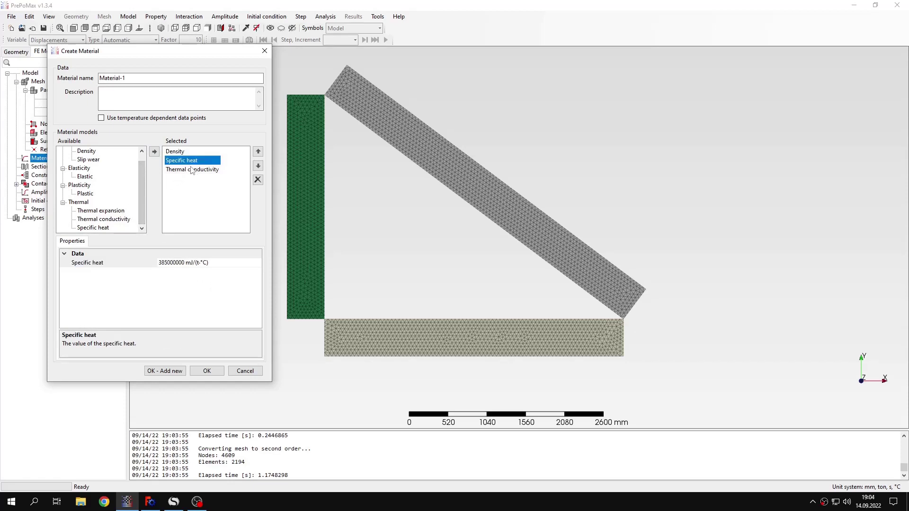
left_click(190, 170)
left_click_drag(142, 78, 80, 79)
type("Copper")
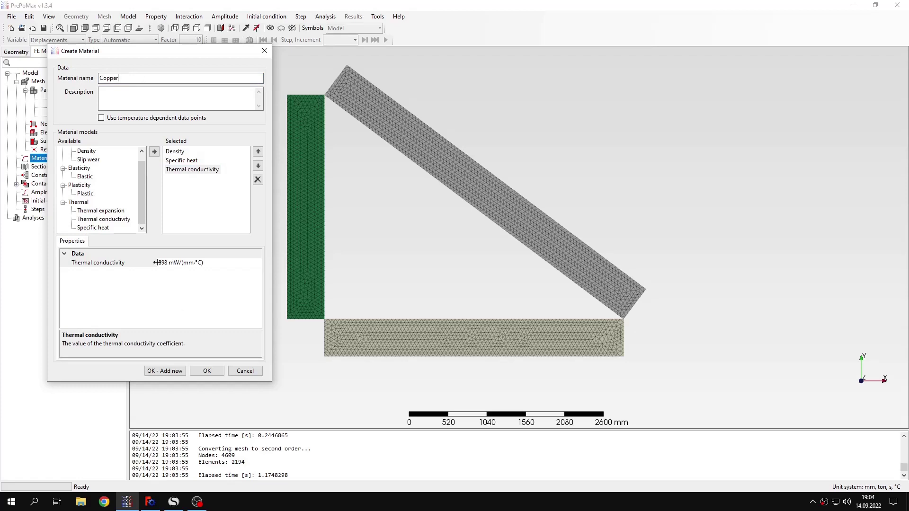
Save Copper and create a 1000 mm thick solid section covering all three plates.
left_click(207, 371)
double_click(71, 177)
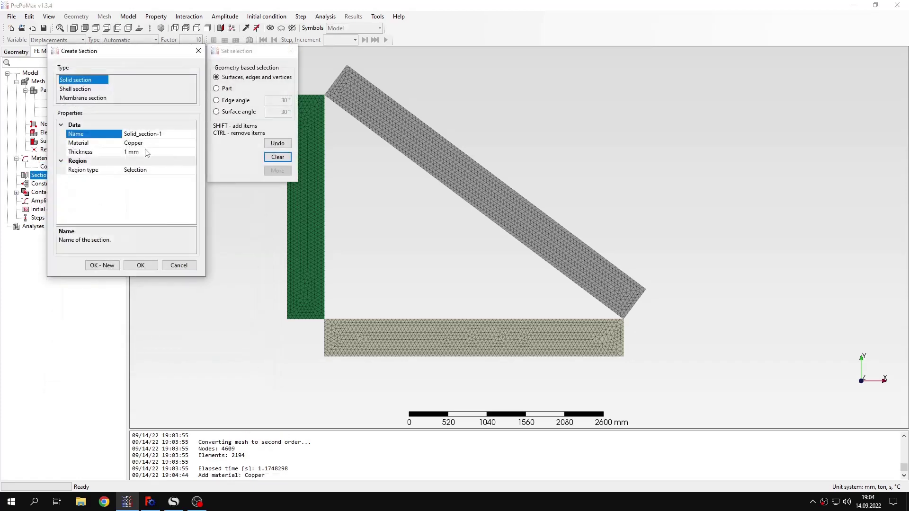
left_click(147, 152)
key("BackSpace")
key("BackSpace")
type("000 mm")
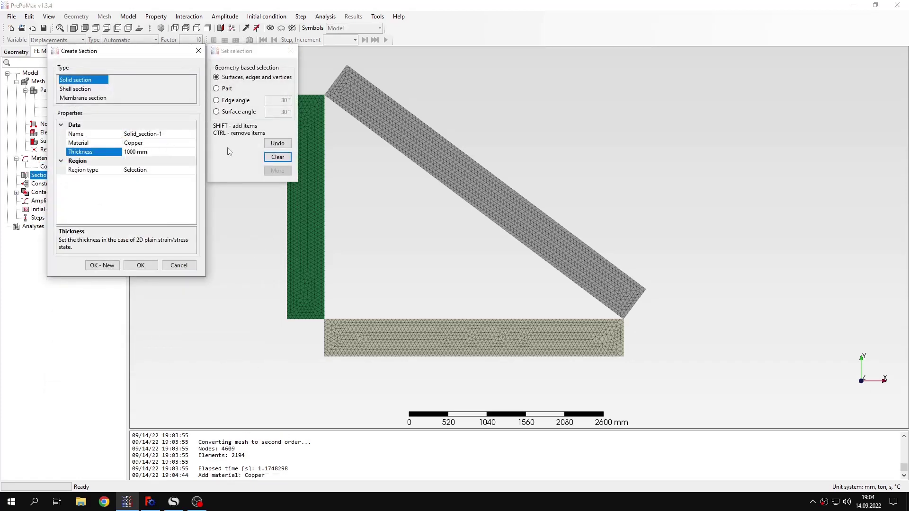
middle_click_drag(333, 229, 391, 224)
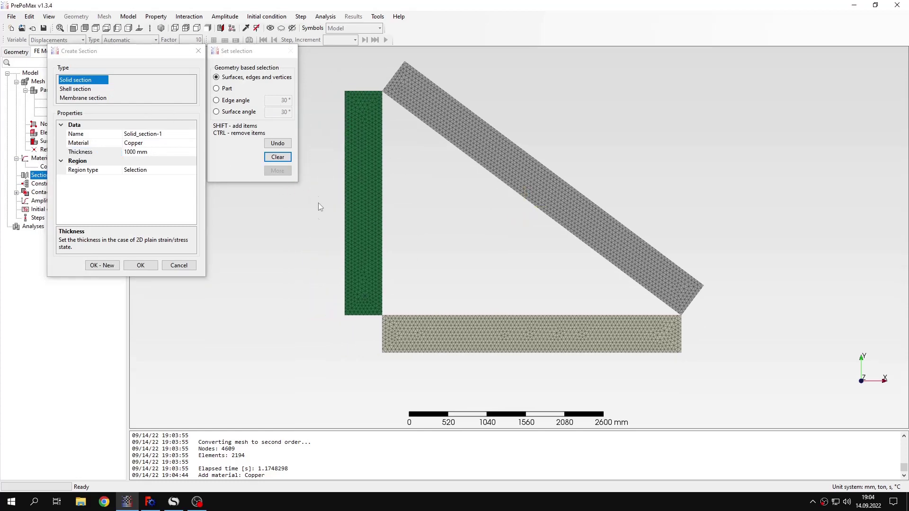
left_click(179, 170)
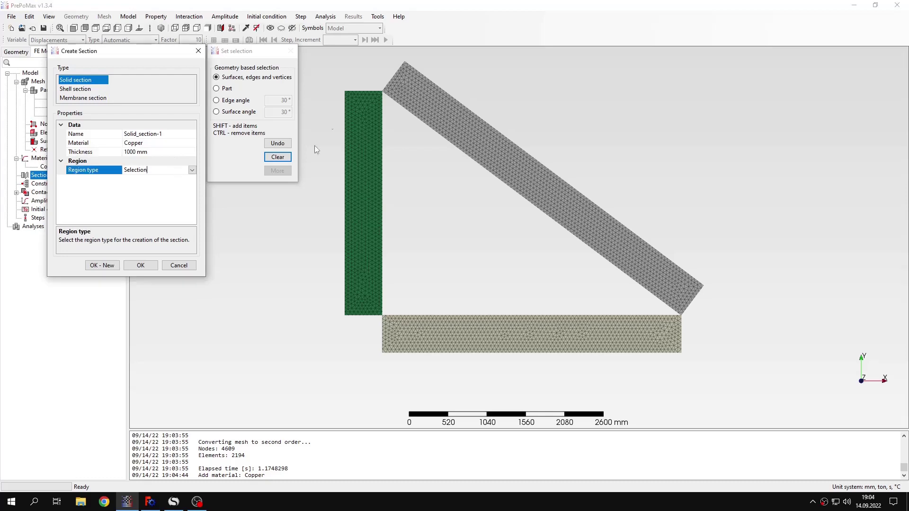
left_click_drag(334, 73, 724, 379)
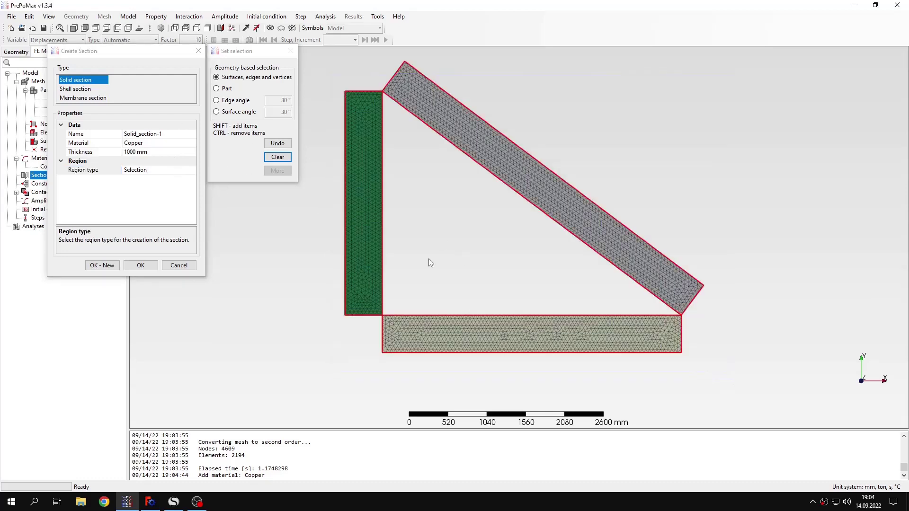
left_click(145, 267)
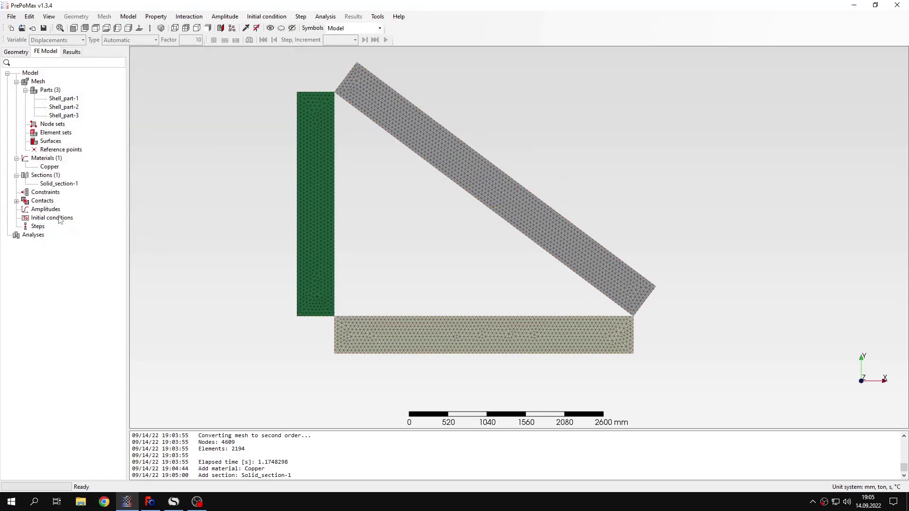
Start a transient heat transfer step with automatic incrementation and at most 500 increments.
double_click(34, 227)
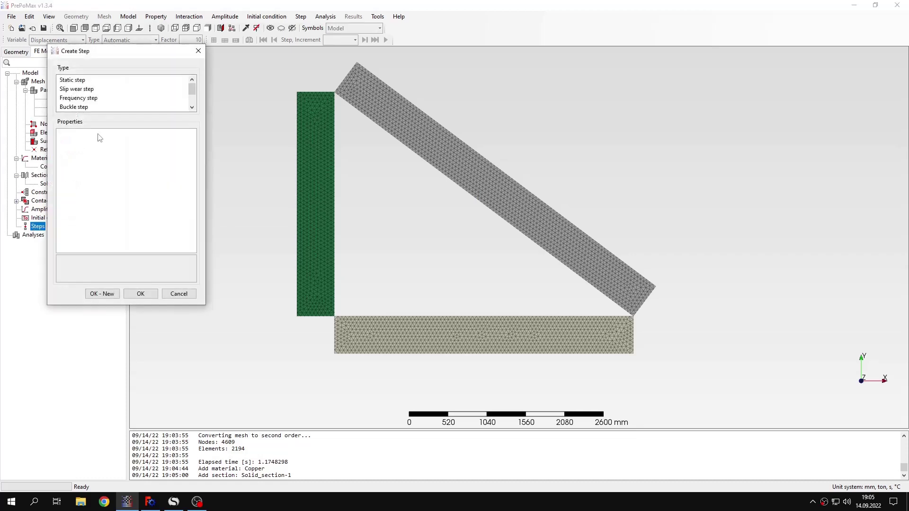
left_click(104, 90)
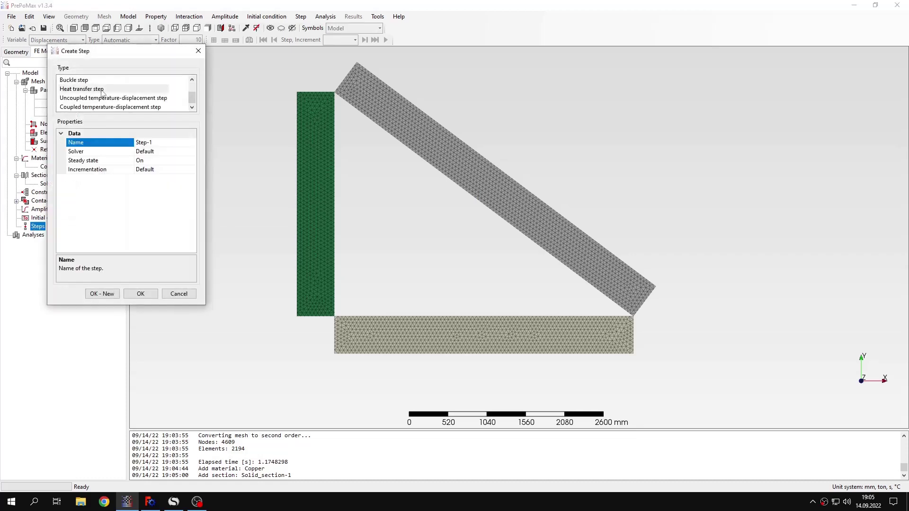
left_click(163, 160)
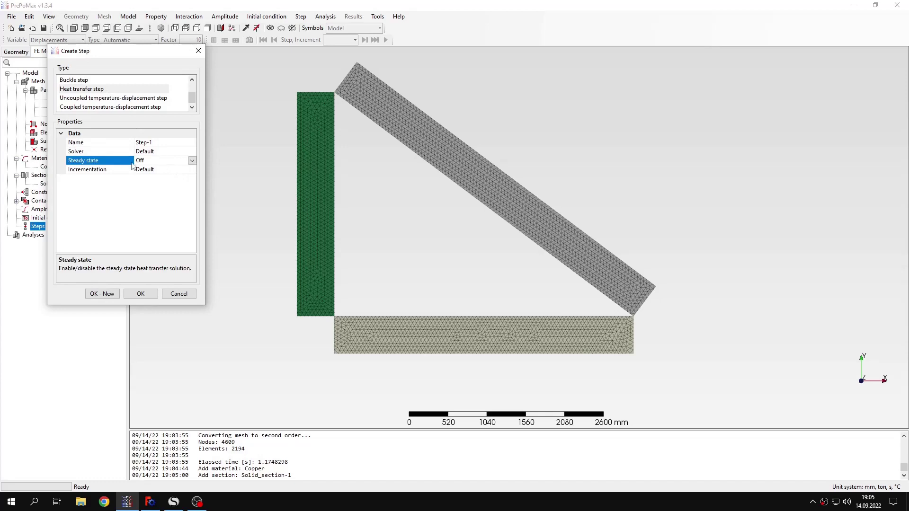
double_click(172, 170)
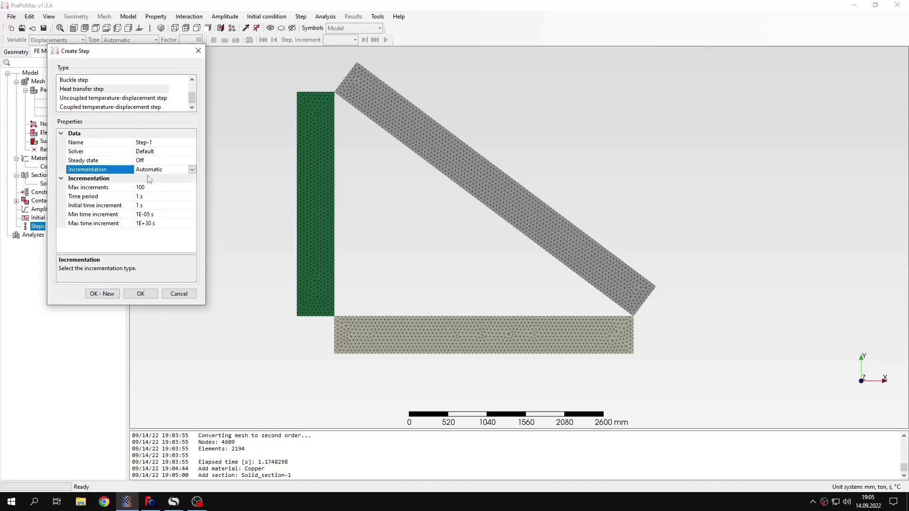
left_click(161, 187)
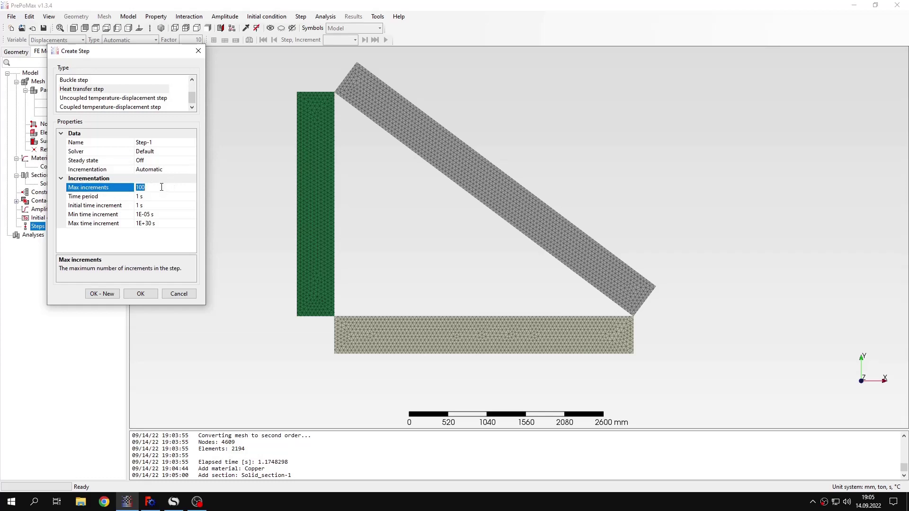
type("500")
Set a 2000000 s time period and 10000 s initial increment, then create the step.
left_click(140, 199)
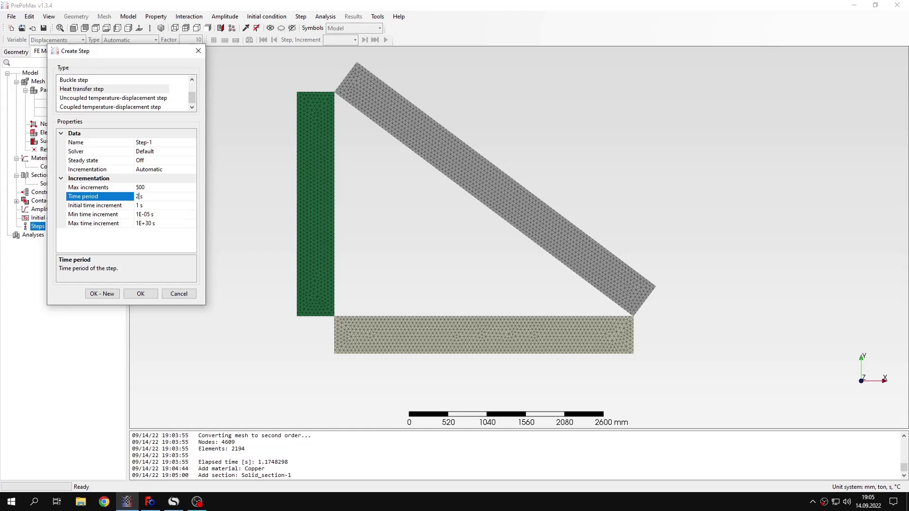
type("2e6")
key("Return")
left_click(139, 207)
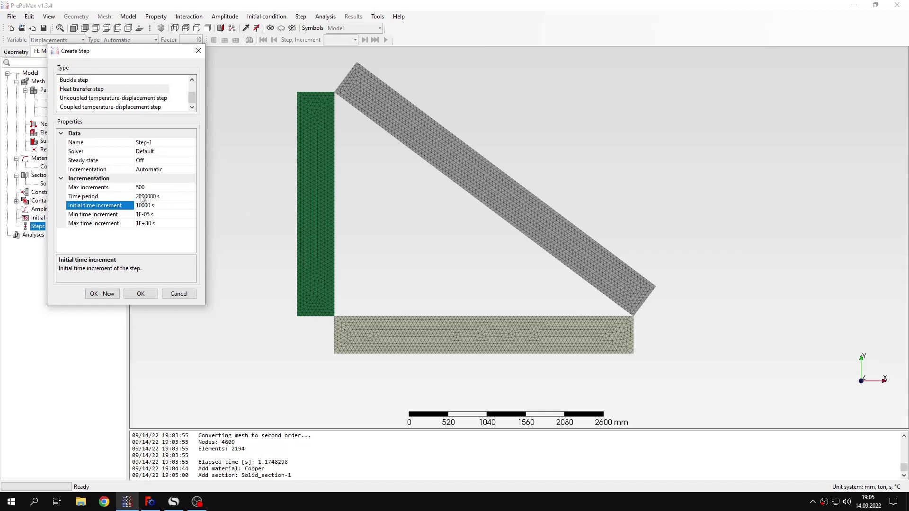
left_click_drag(136, 195, 156, 196)
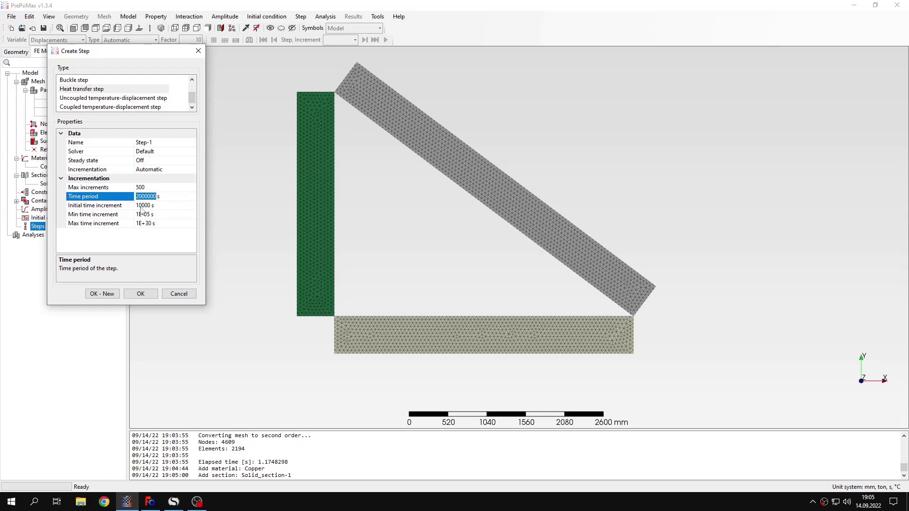
left_click(142, 206)
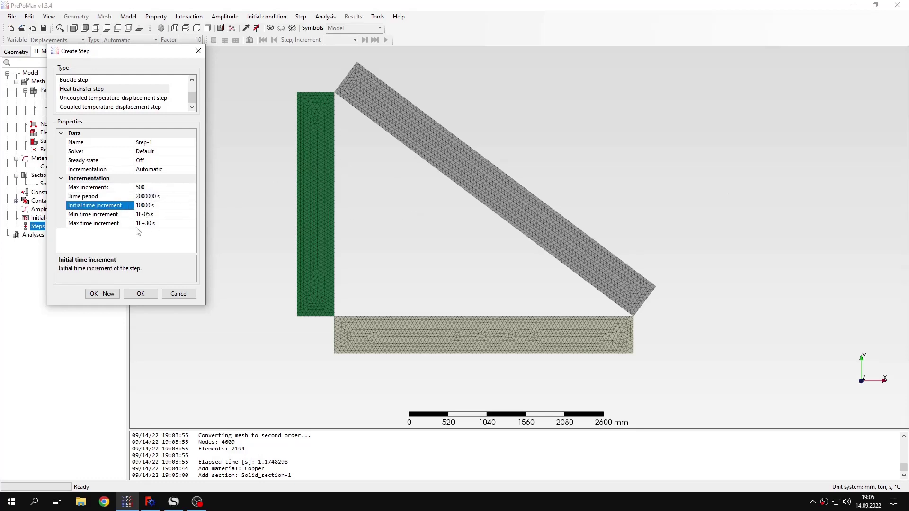
left_click(151, 294)
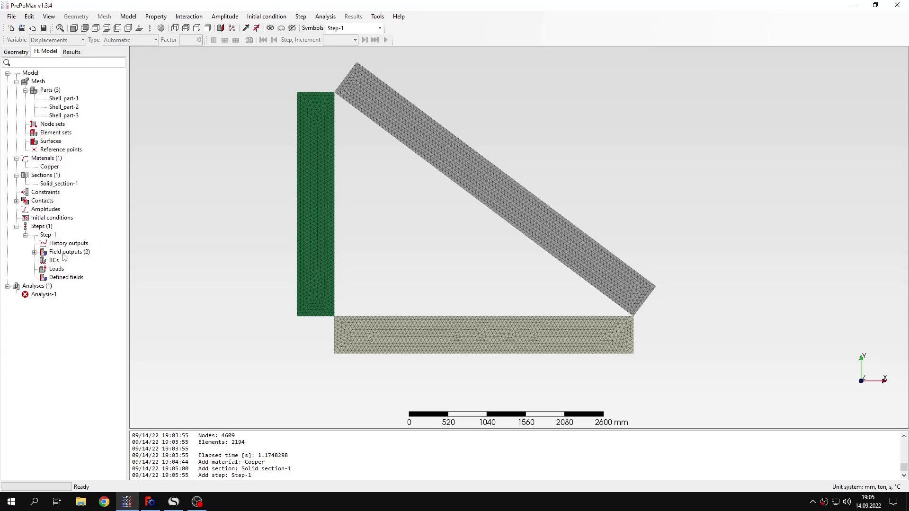
Apply an initial temperature of 300 K (26.85 °C) to all three copper plates.
double_click(54, 218)
left_click(127, 170)
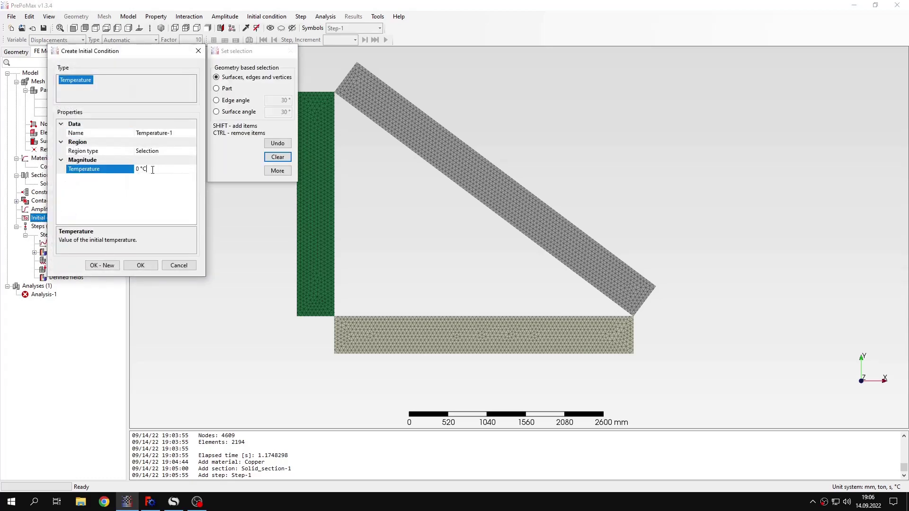
type("300 K")
key("Return")
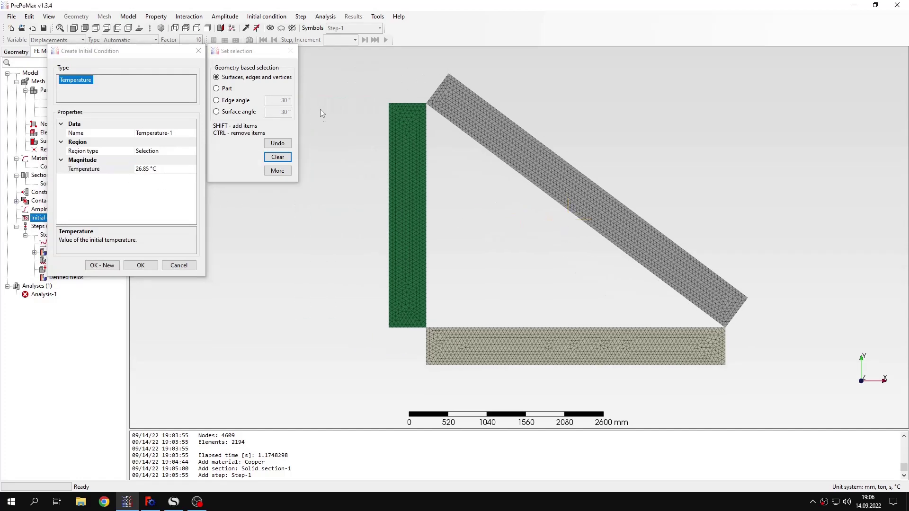
left_click_drag(355, 92, 709, 367)
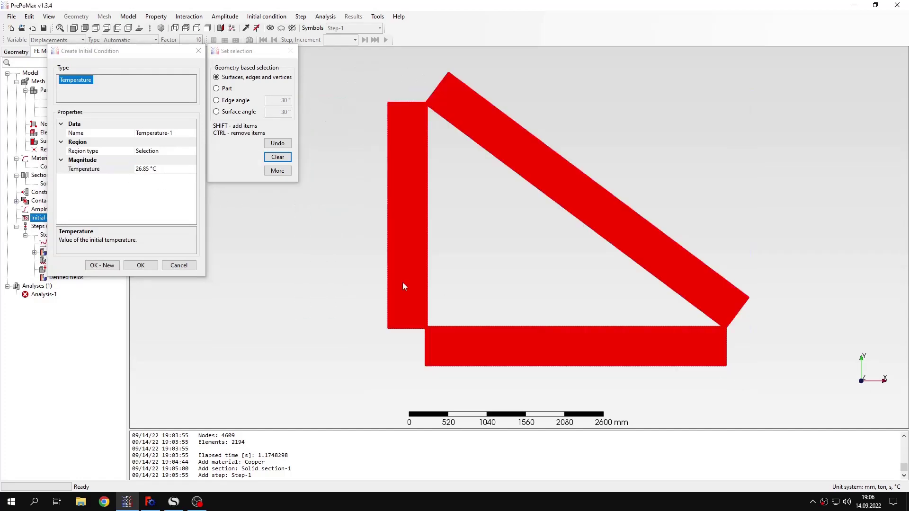
left_click(140, 265)
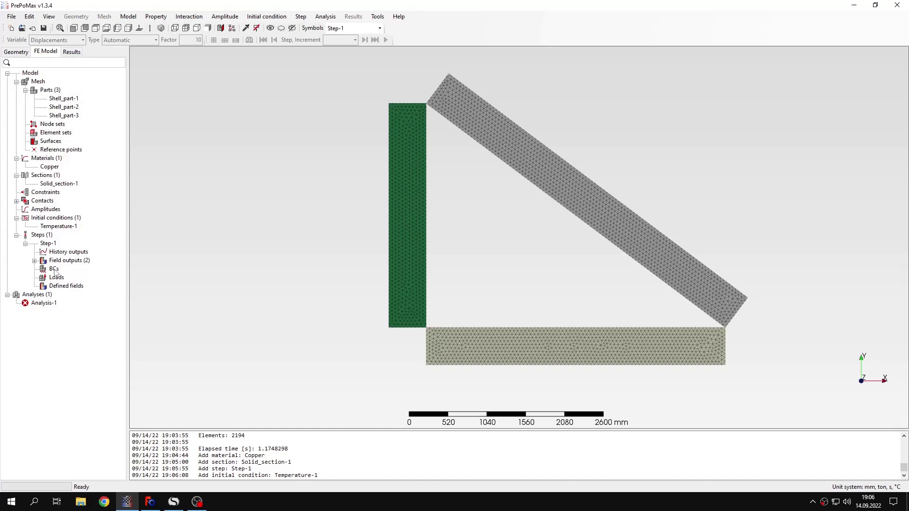
left_click(173, 502)
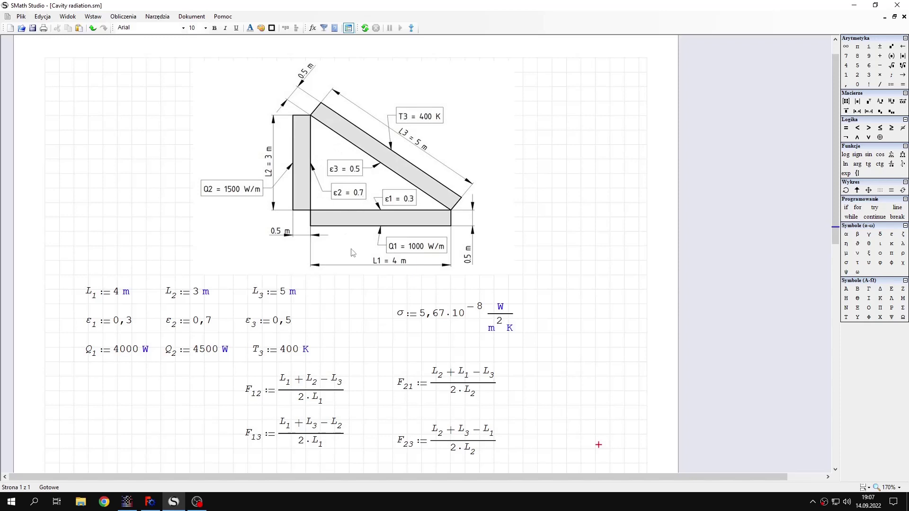
Hide mesh edges and apply a 1000 W/m² surface flux to the lower bar's bottom edge.
left_click(136, 503)
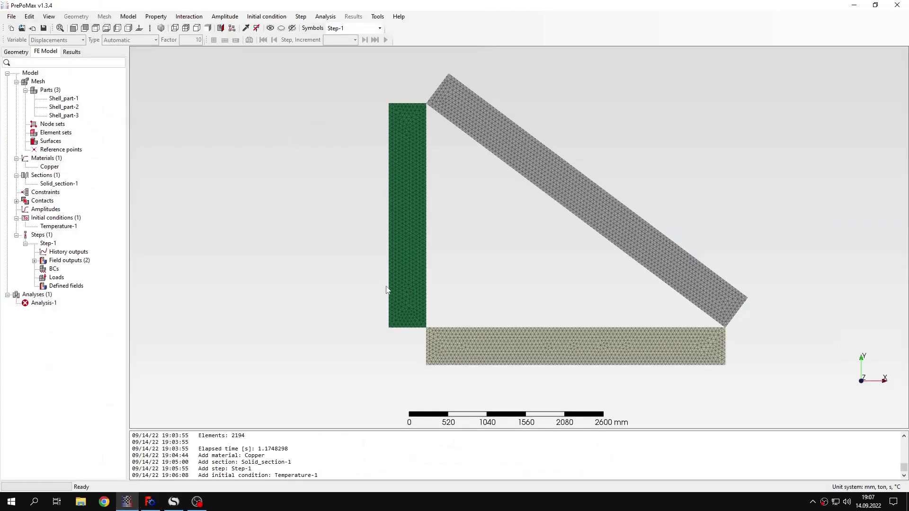
left_click(221, 28)
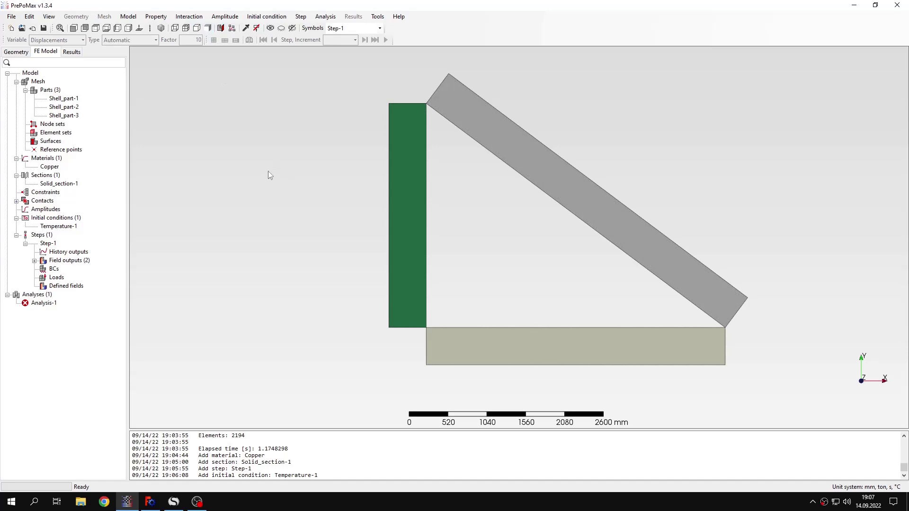
double_click(59, 278)
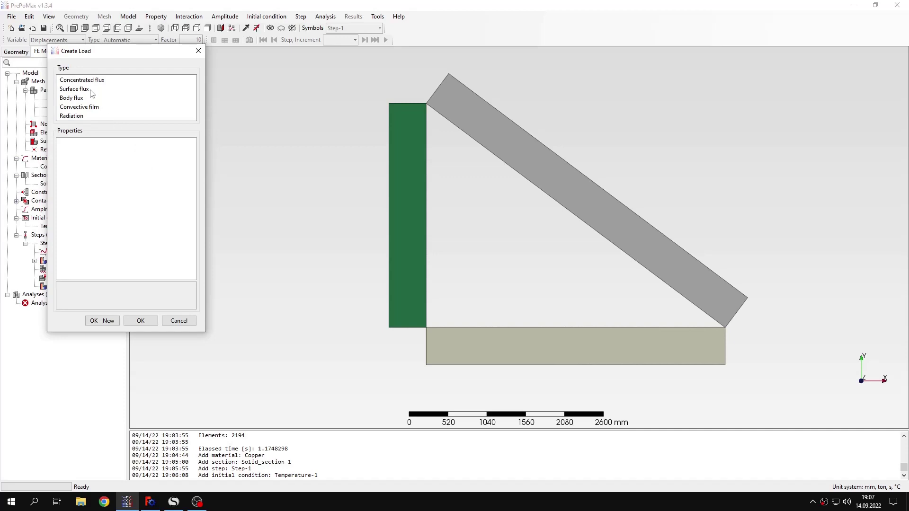
left_click(88, 89)
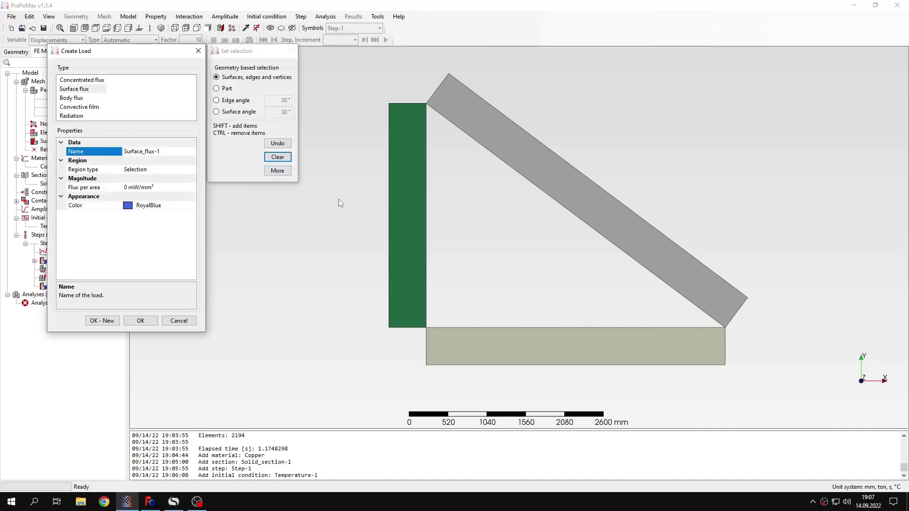
left_click(561, 363)
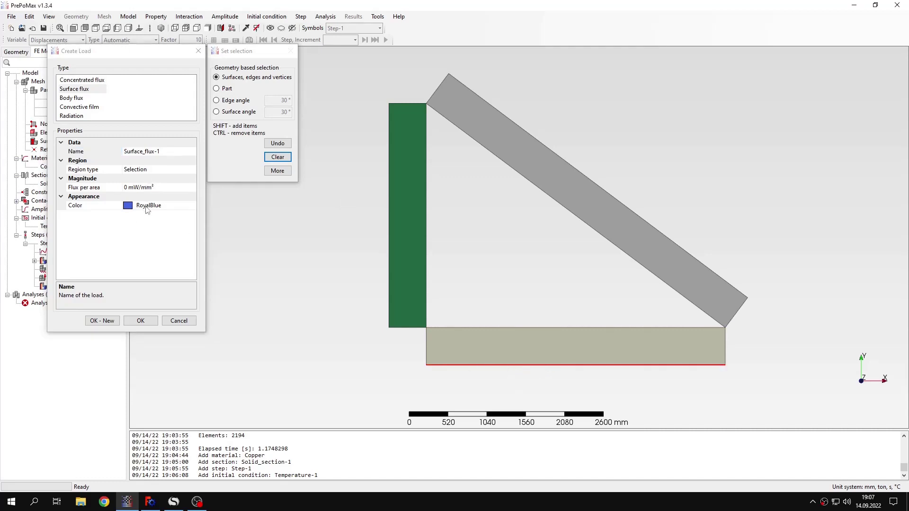
left_click(128, 188)
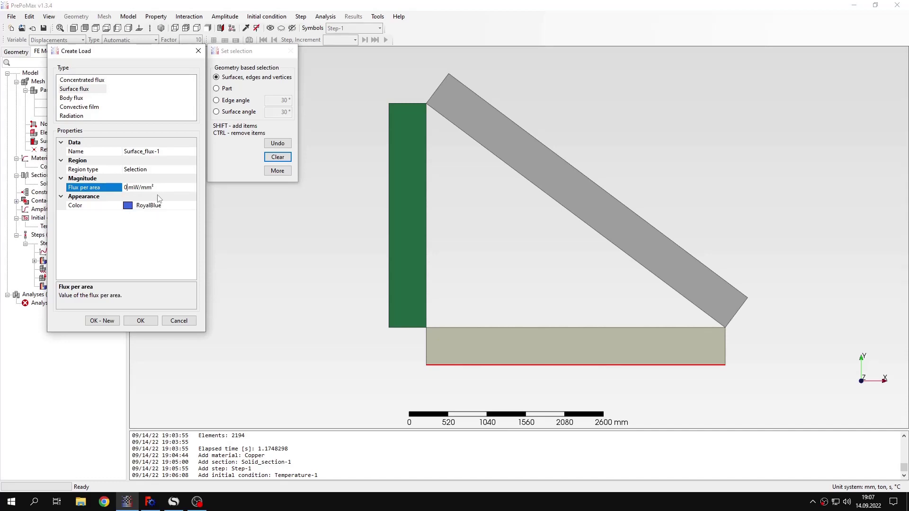
key("BackSpace")
key("BackSpace")
type("1")
type("000")
key("BackSpace")
key("Right")
key("Right")
key("Return")
left_click(102, 321)
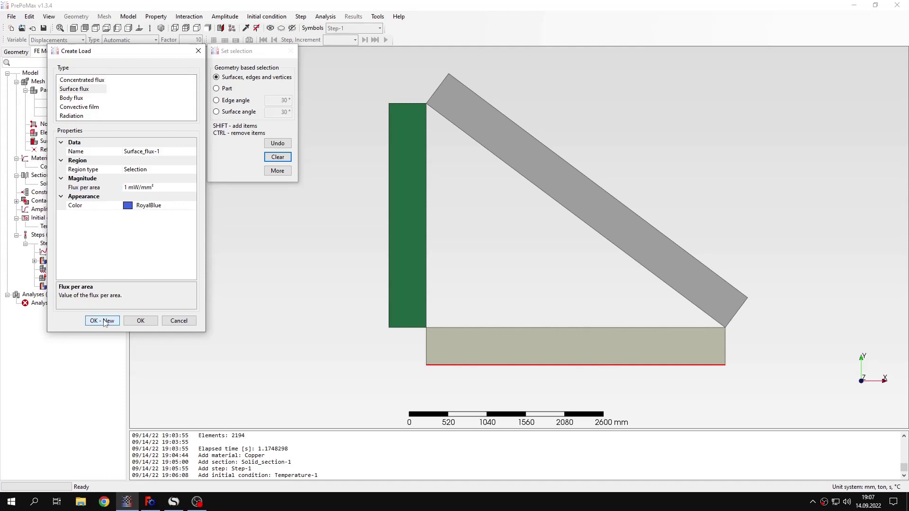
Define a second surface flux of 1500 W/m² on the green bar's left edge.
left_click(389, 242)
left_click(133, 188)
left_click(132, 188)
key("BackSpace")
type("1500")
key("Right")
key("Delete")
key("Return")
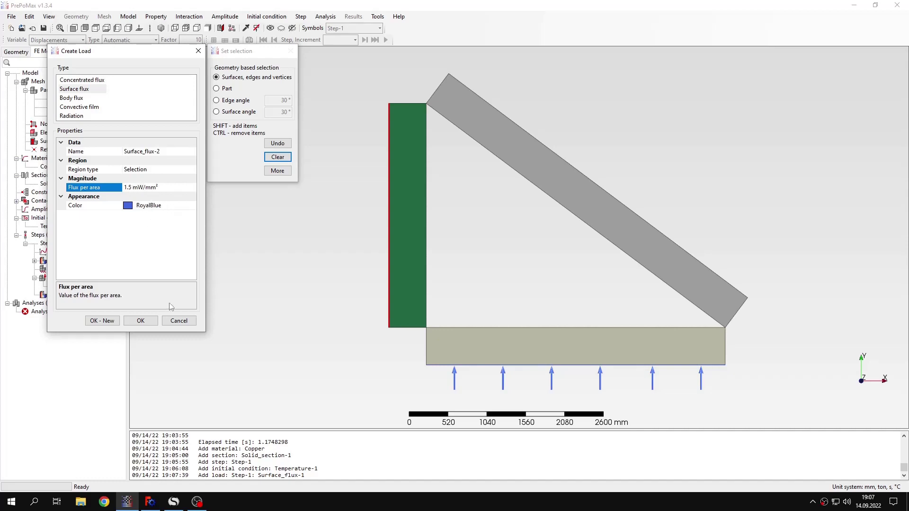
Create the 1500 W/m² flux, then fix the inclined bar's upper edge at 126.85 °C.
left_click(142, 324)
double_click(54, 269)
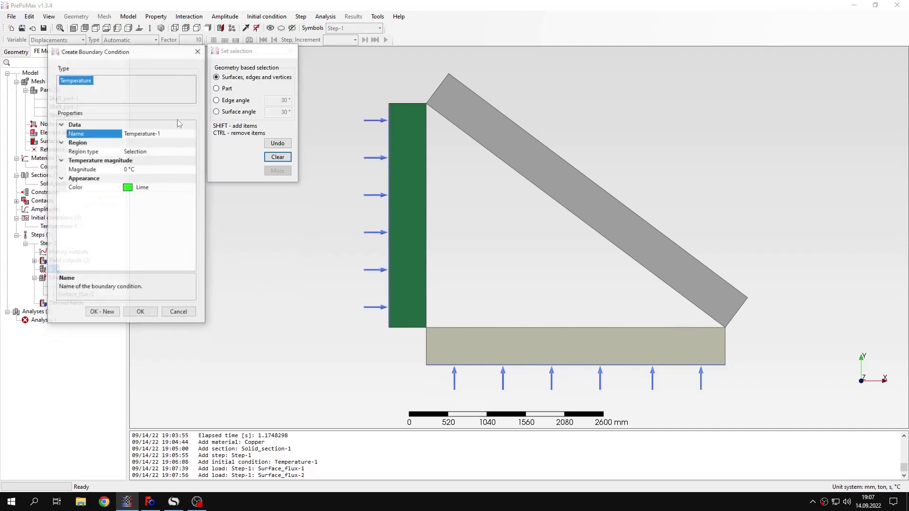
left_click(555, 155)
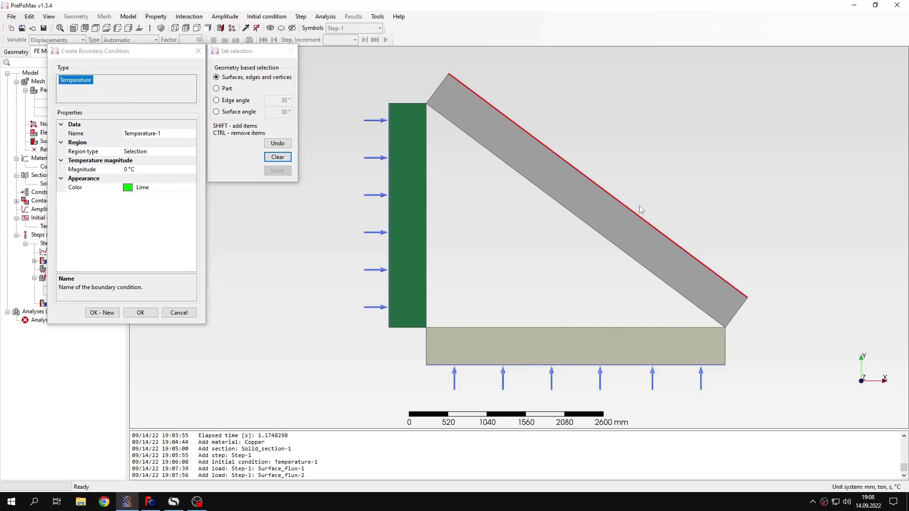
left_click(118, 171)
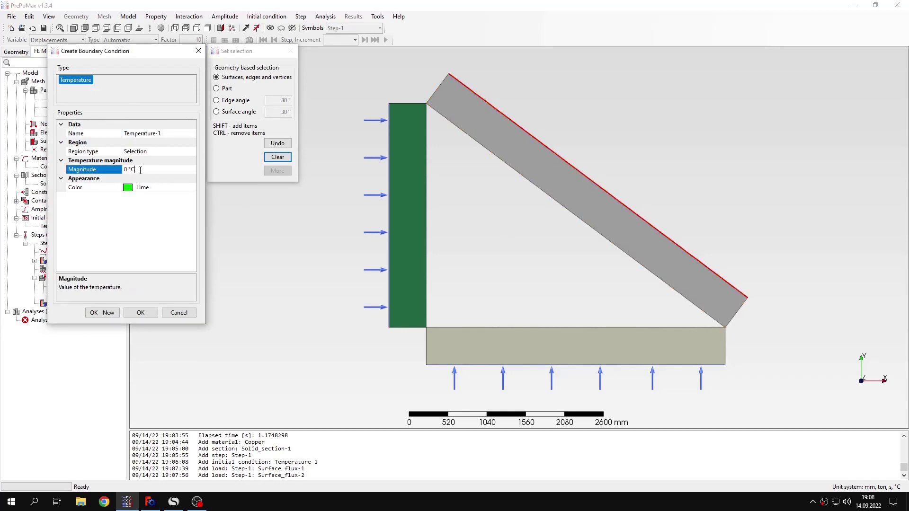
type("126.85")
key("Return")
left_click(141, 312)
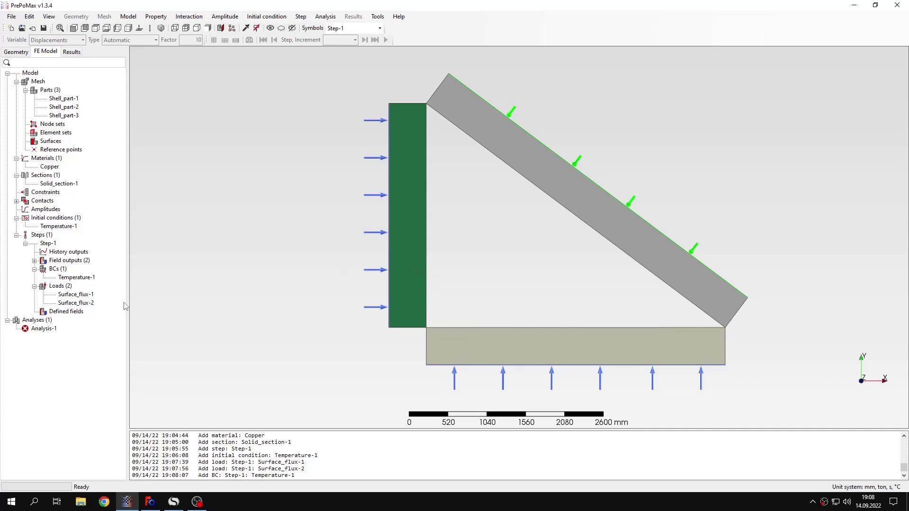
Define Radiation-1 on the bottom plate's inner edge: cavity cav, sink -10 K, emissivity 0.3.
double_click(60, 286)
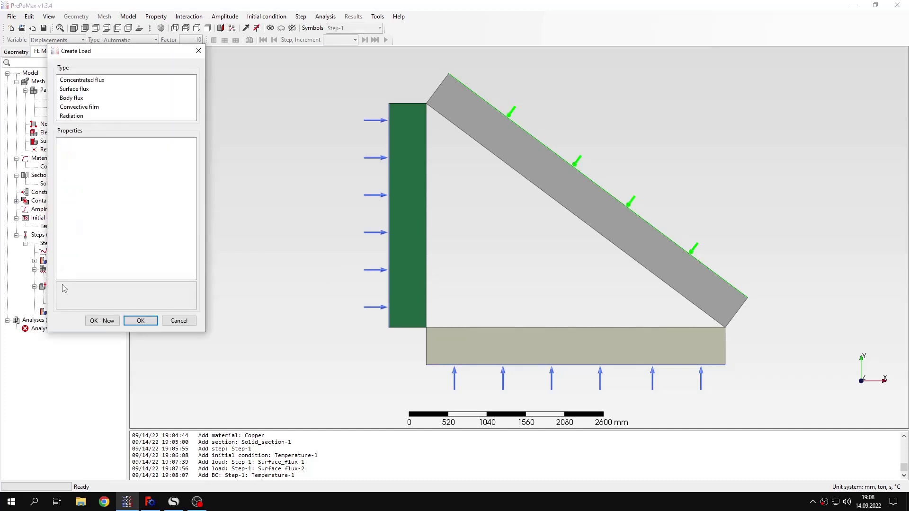
left_click(84, 116)
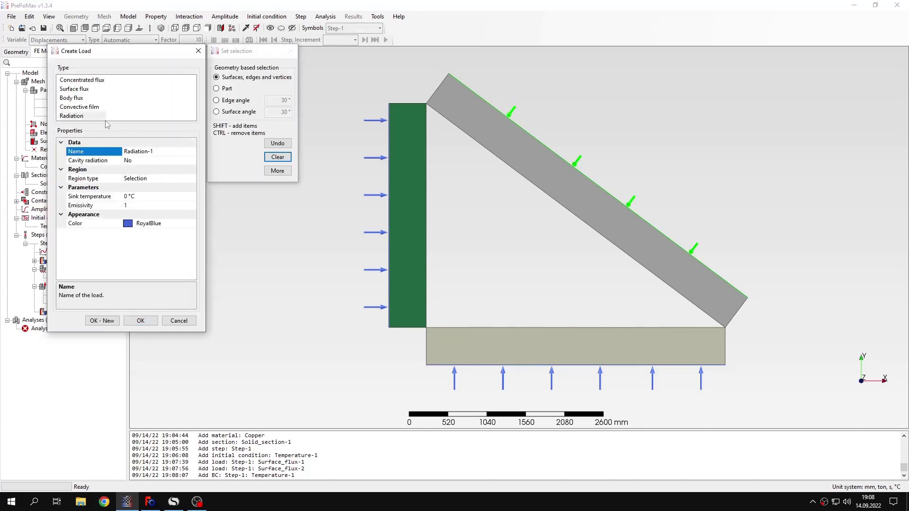
double_click(152, 161)
left_click(138, 170)
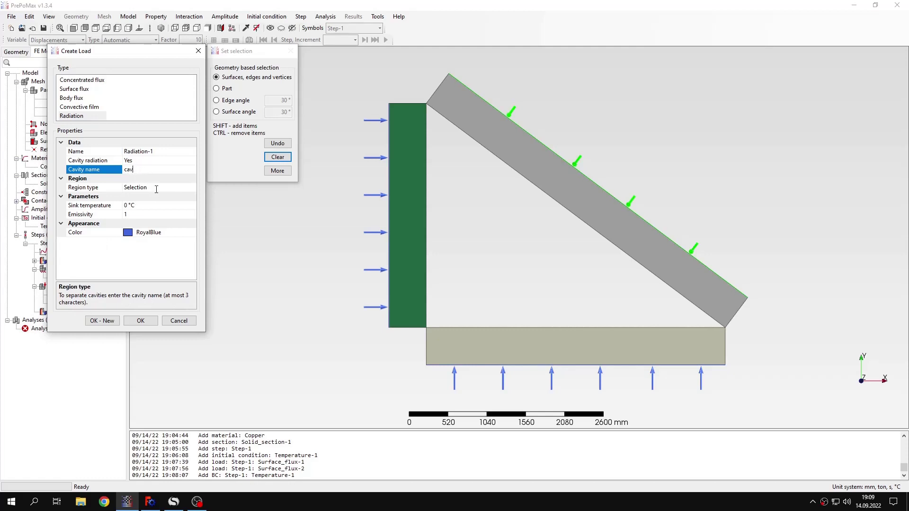
left_click(156, 188)
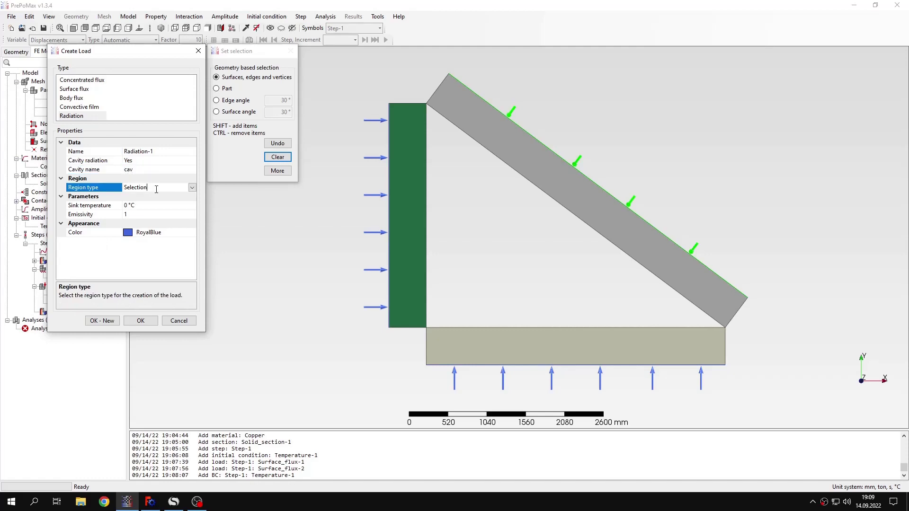
left_click(509, 330)
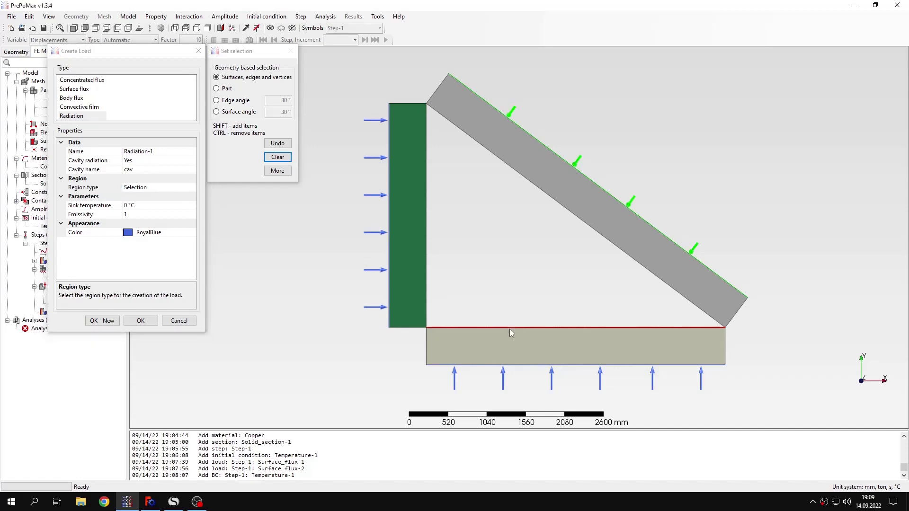
left_click(129, 205)
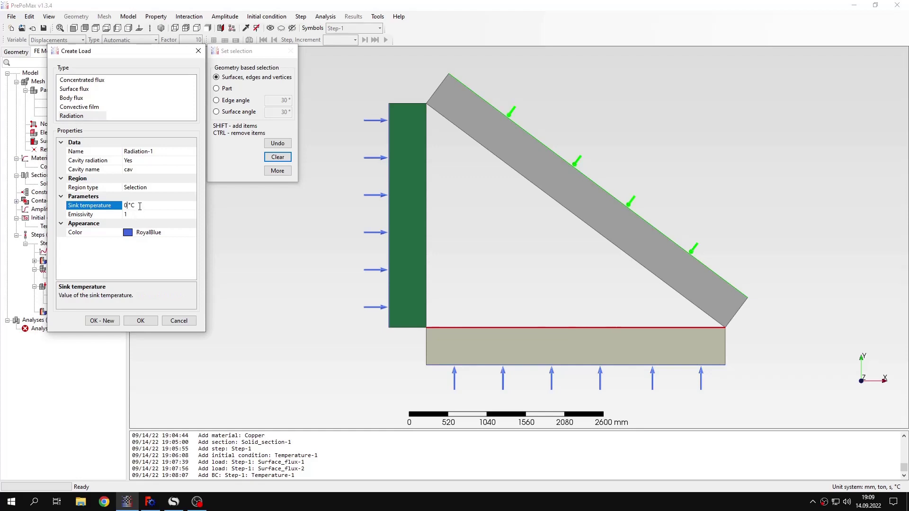
key("ctrl+a")
type("-10 K")
key("Return")
left_click(140, 213)
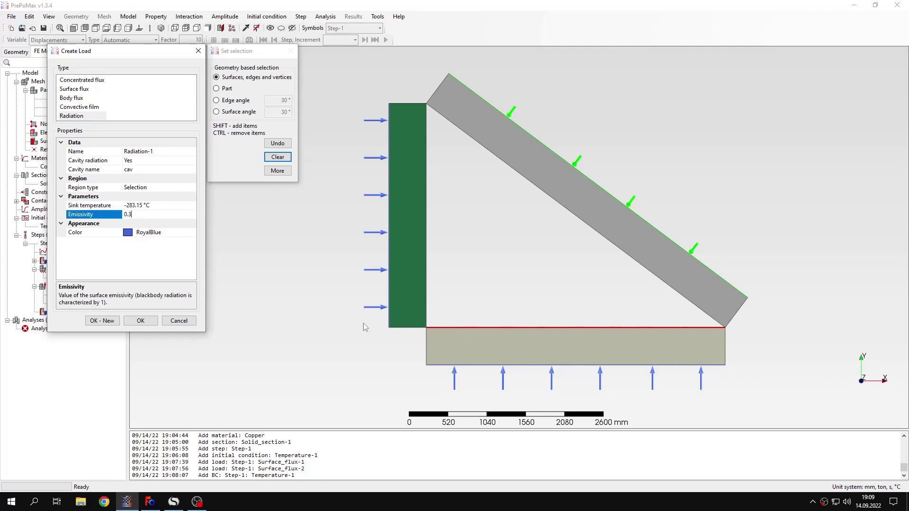
Save Radiation-1 and add Radiation-2 on the green plate's inner edge: cavity cav, -10 K, emissivity 0.7.
left_click(117, 322)
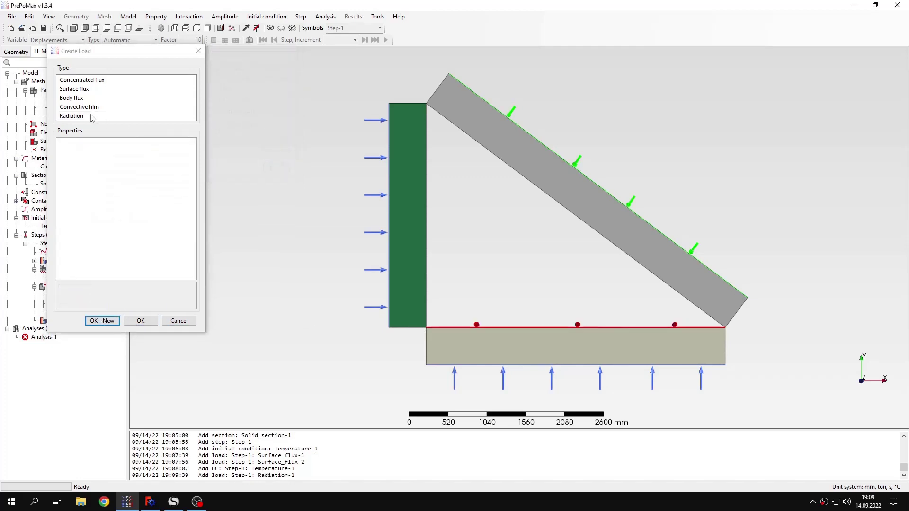
left_click(427, 264)
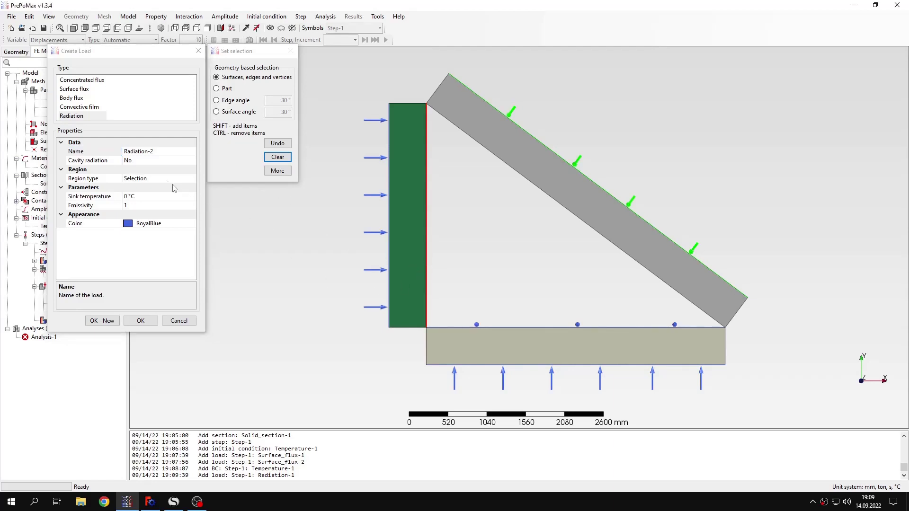
double_click(150, 161)
left_click(148, 170)
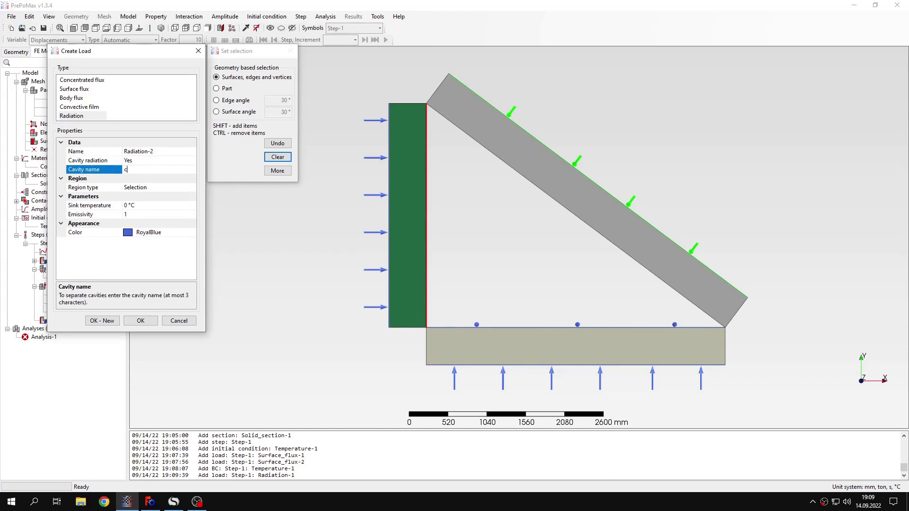
type("cav")
left_click(118, 206)
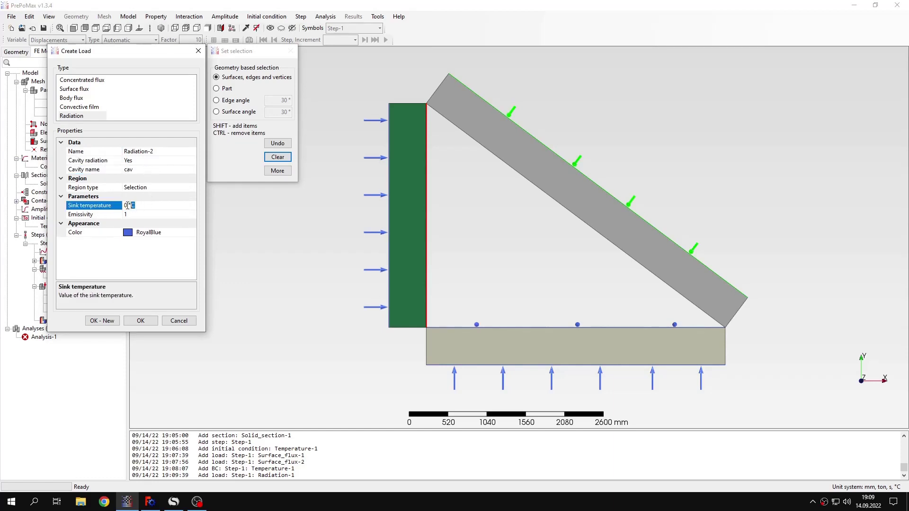
type("-10 K")
key("Return")
left_click(137, 215)
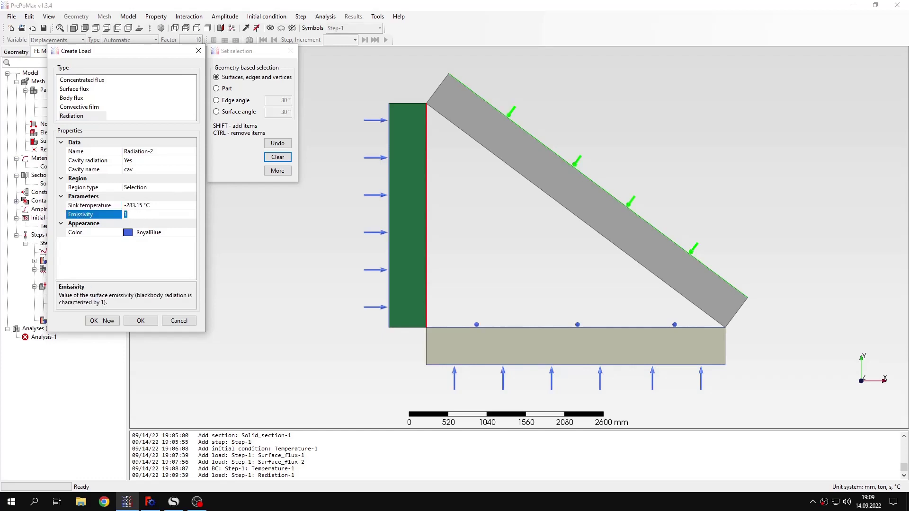
left_click(114, 321)
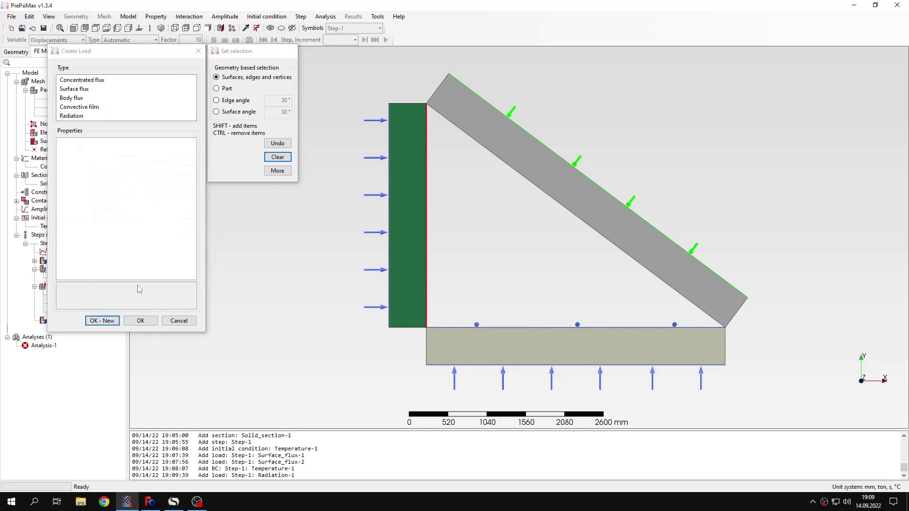
Add Radiation-3 on the diagonal plate's inner edge: cavity cav, sink -10 K, emissivity 0.5.
left_click(554, 199)
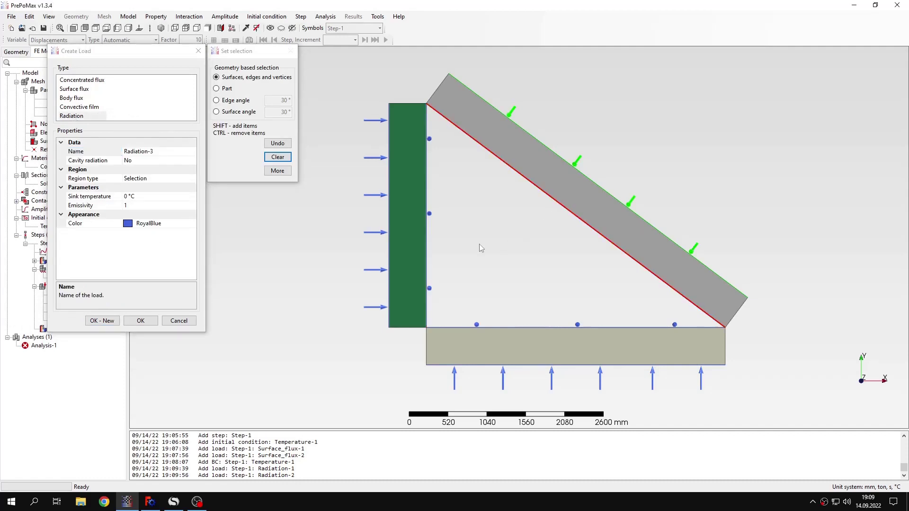
double_click(141, 160)
left_click(143, 170)
type("cav")
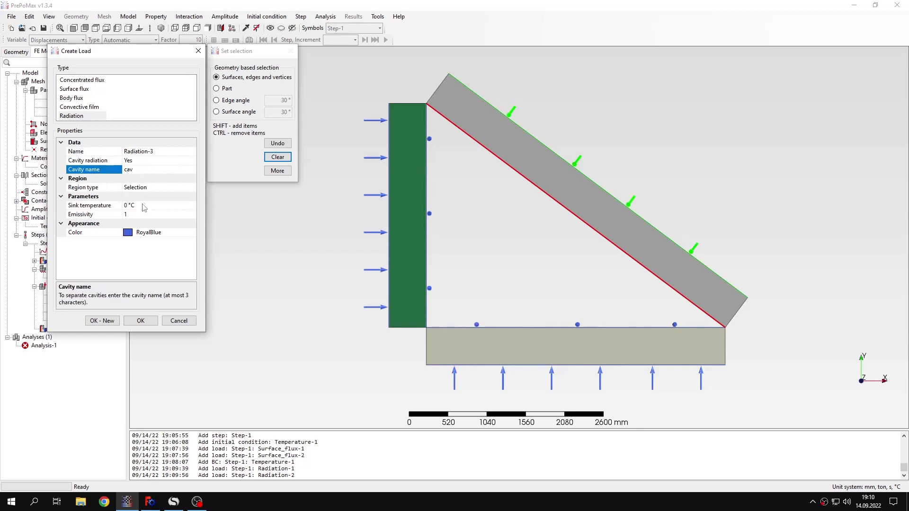
left_click(140, 205)
type("-10")
left_click(141, 216)
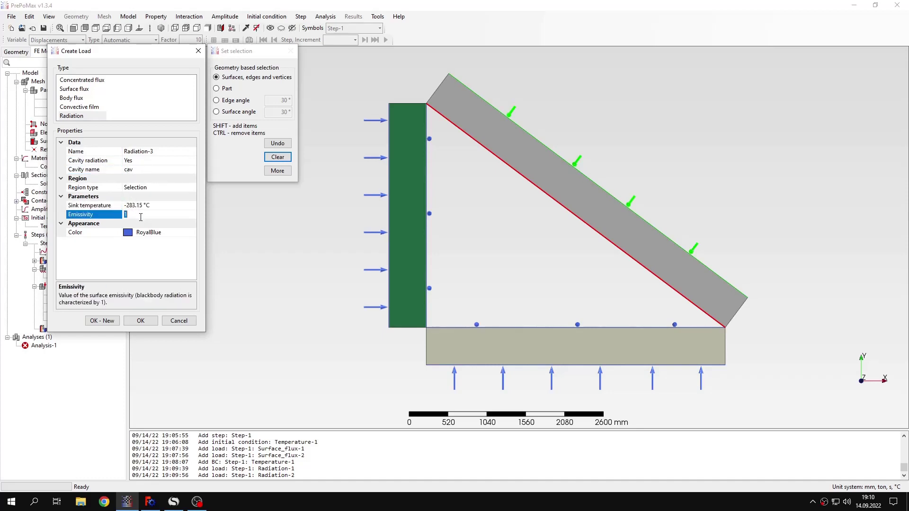
left_click(152, 325)
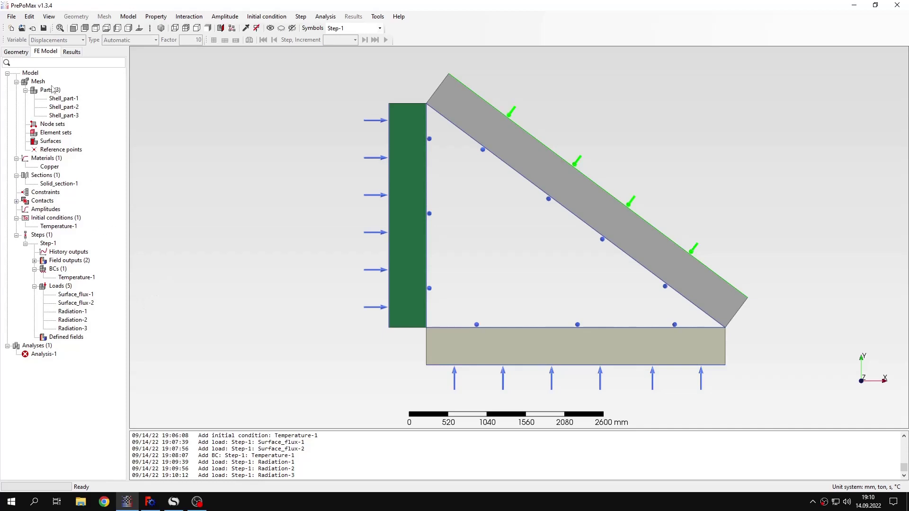
Set Model-1's absolute zero to -273.15 °C and the Stefan-Boltzmann constant to 5.67E-11.
right_click(30, 73)
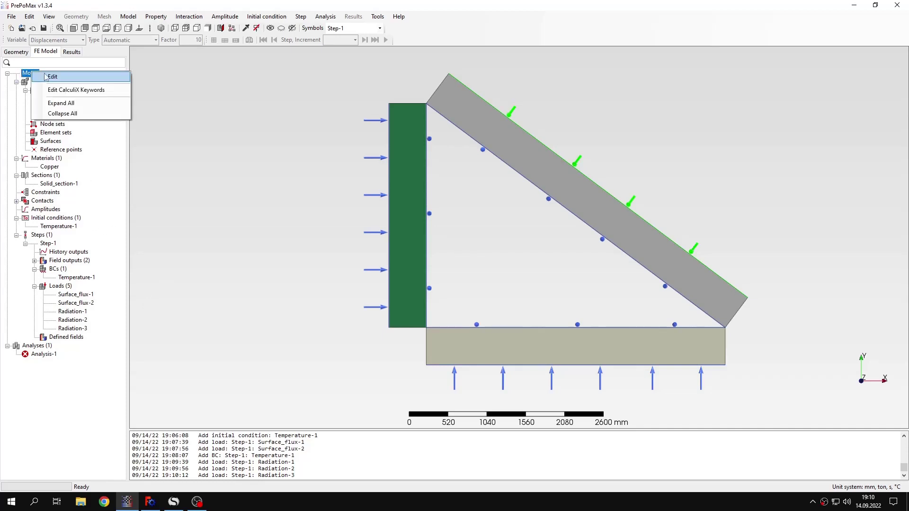
left_click(51, 77)
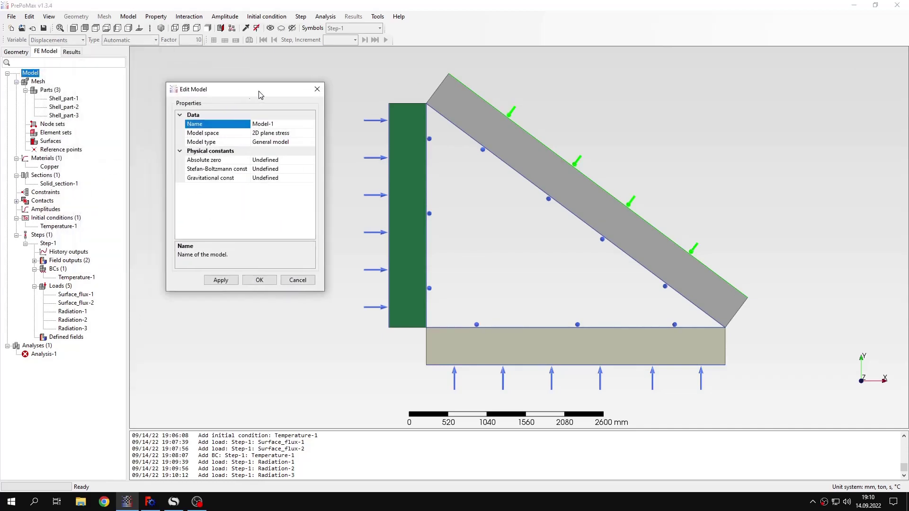
left_click(260, 160)
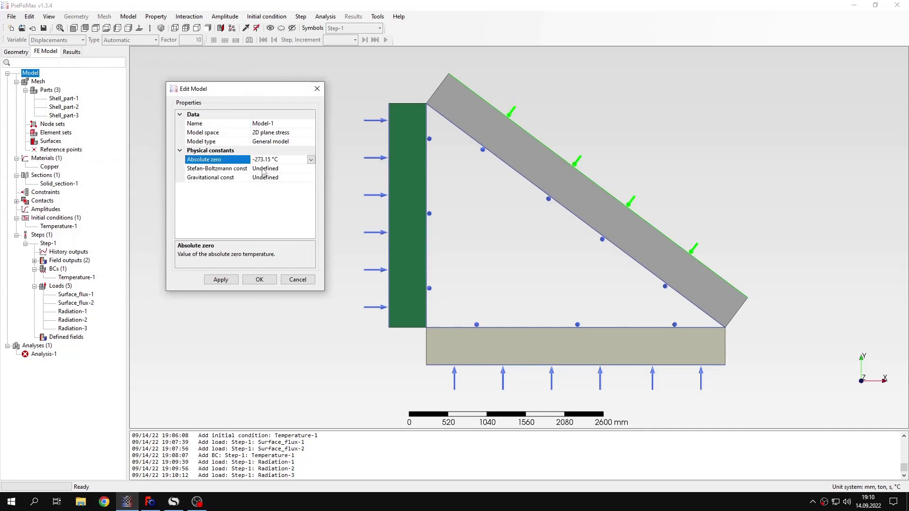
left_click(274, 169)
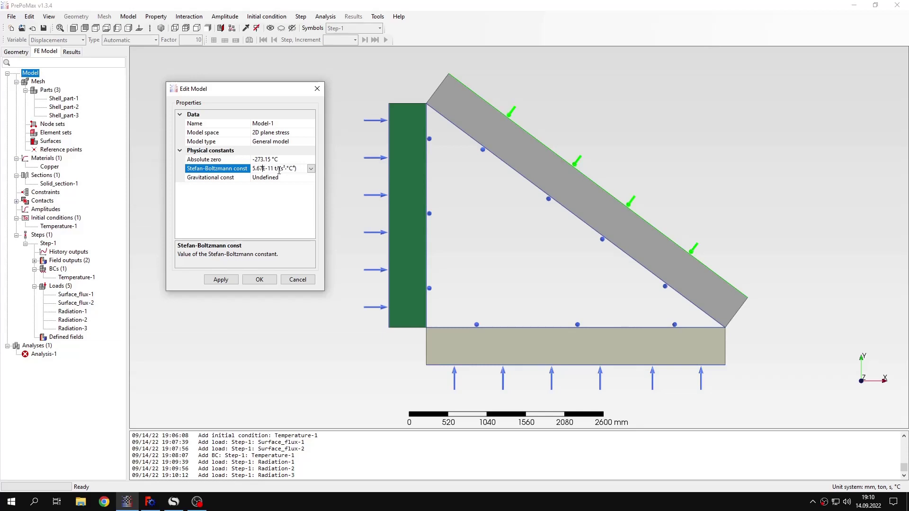
left_click(262, 278)
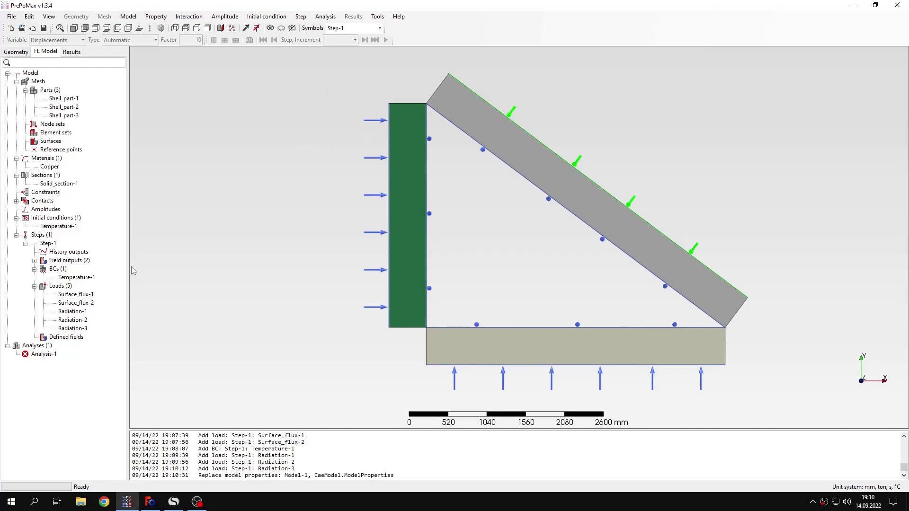
Run Analysis-1, display the 126.8–313.8 °C temperature results, then bring up the SMath worksheet.
right_click(53, 355)
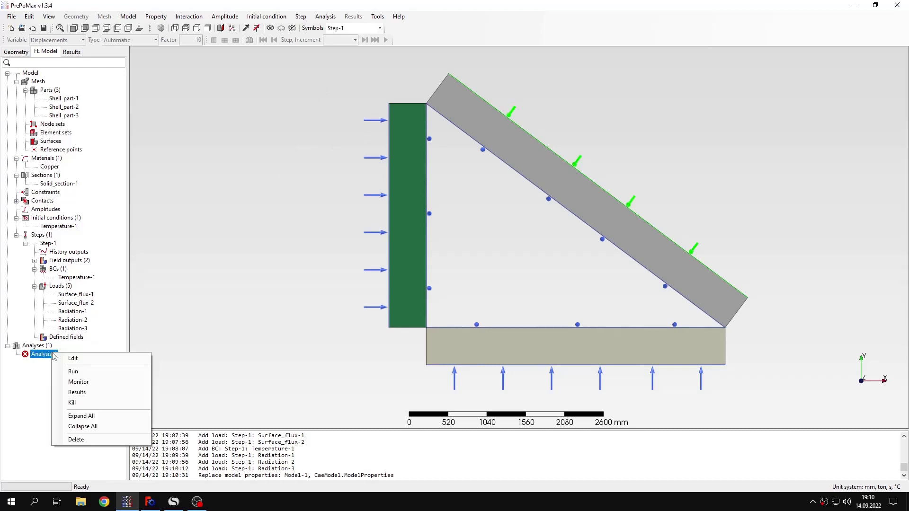
left_click(71, 371)
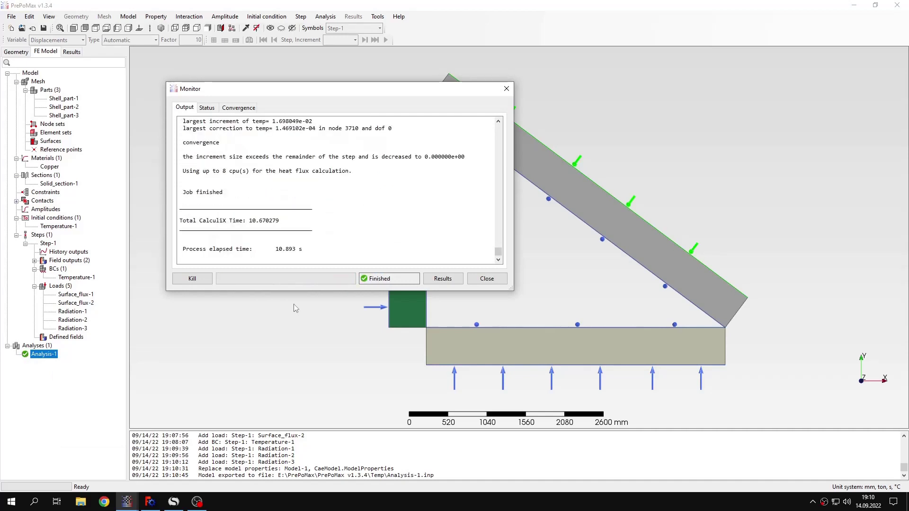
left_click(435, 282)
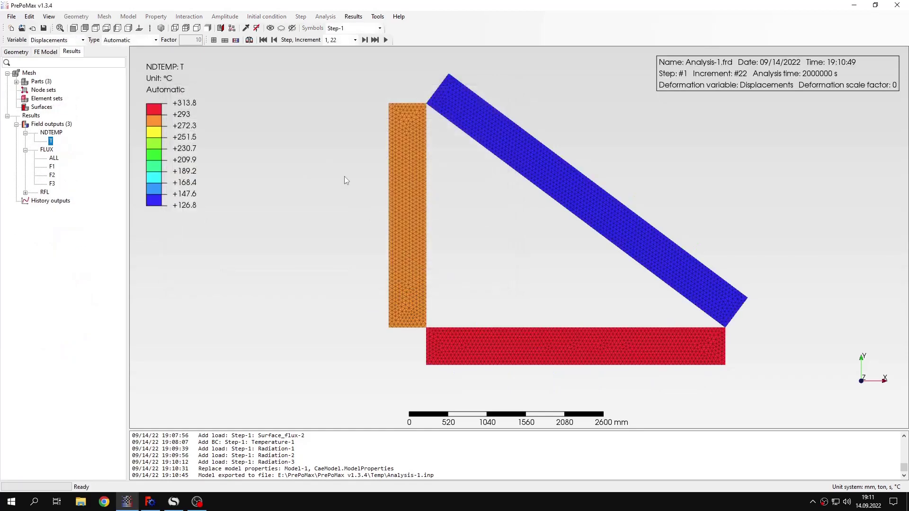
left_click(174, 501)
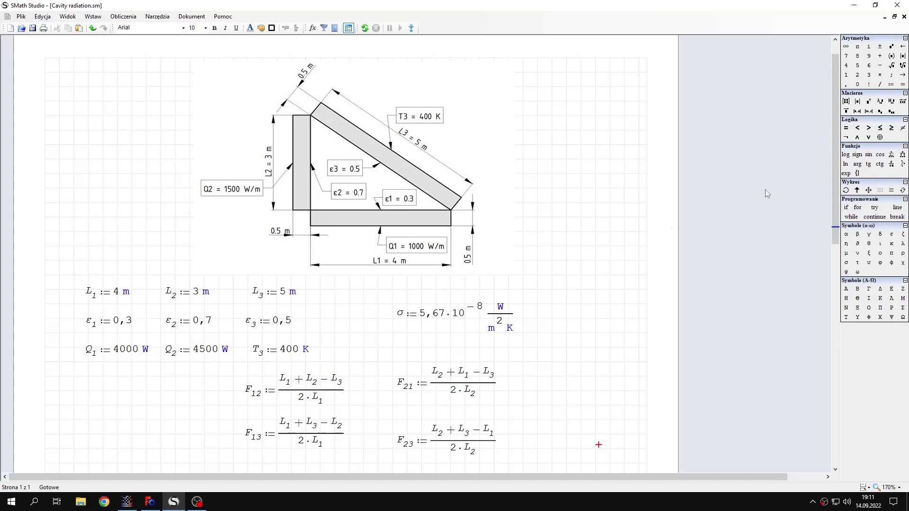
Scroll the SMath worksheet and inspect the six view-factor formulas.
left_click_drag(835, 168, 834, 379)
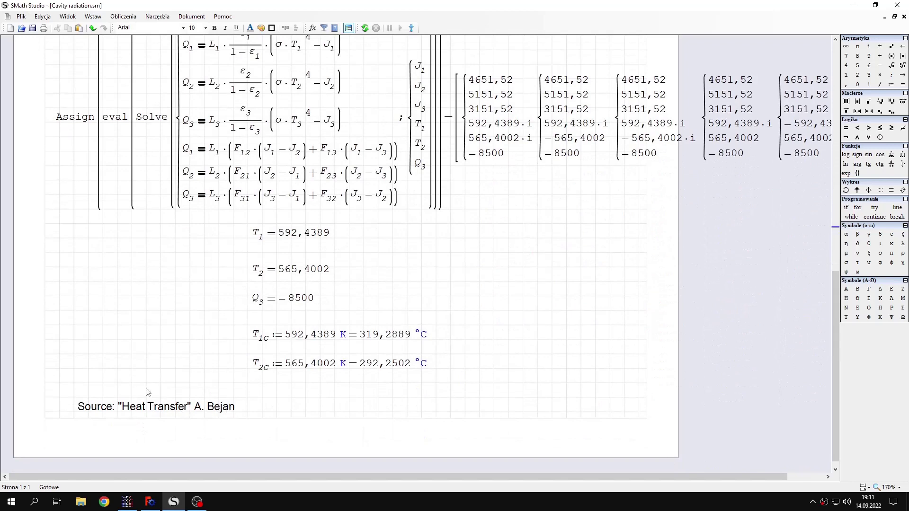
left_click_drag(836, 368, 841, 218)
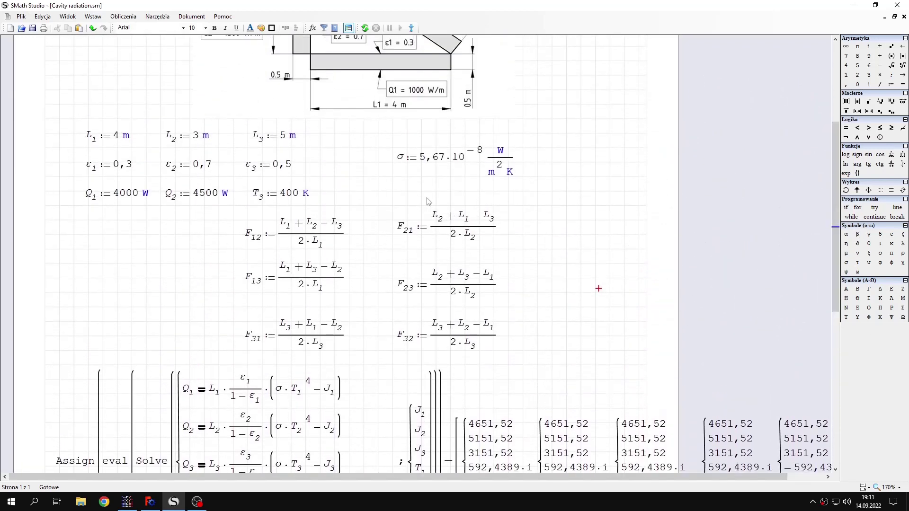
scroll(427, 202, "up", 1)
scroll(427, 201, "down", 5)
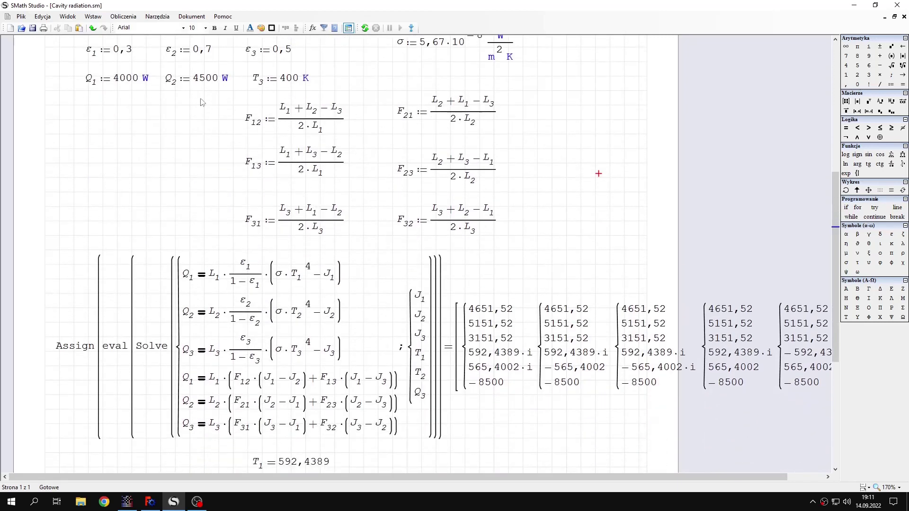
left_click_drag(200, 100, 511, 231)
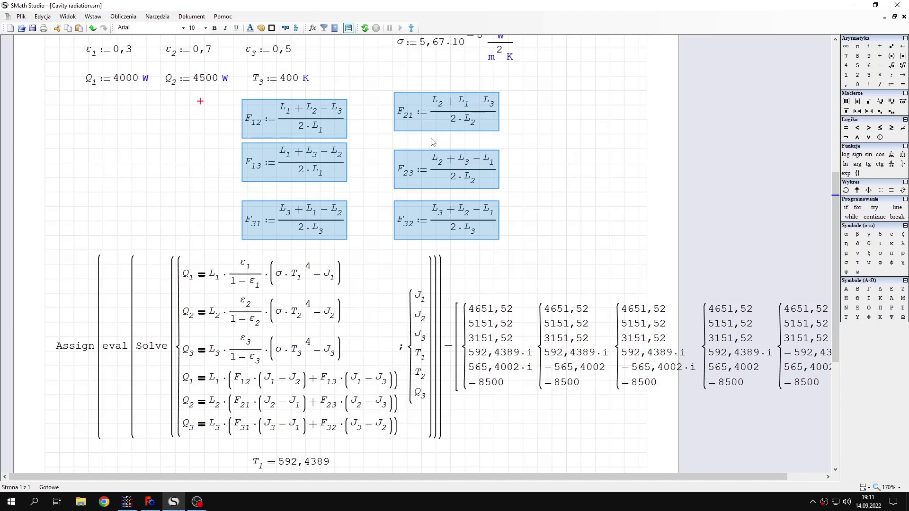
left_click(548, 169)
scroll(550, 178, "up", 1)
scroll(553, 186, "down", 3)
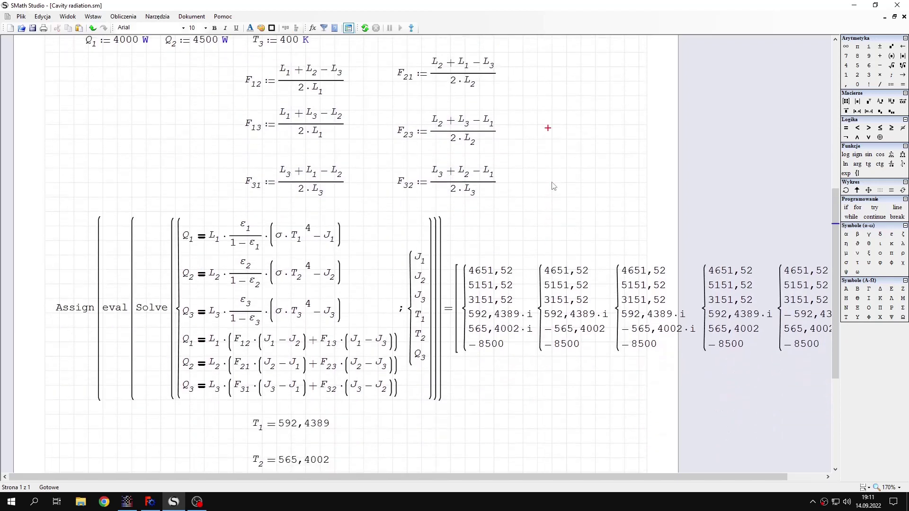
Review the analytical results T1C = 319.29 °C and T2C = 292.25 °C.
mouse_move(112, 305)
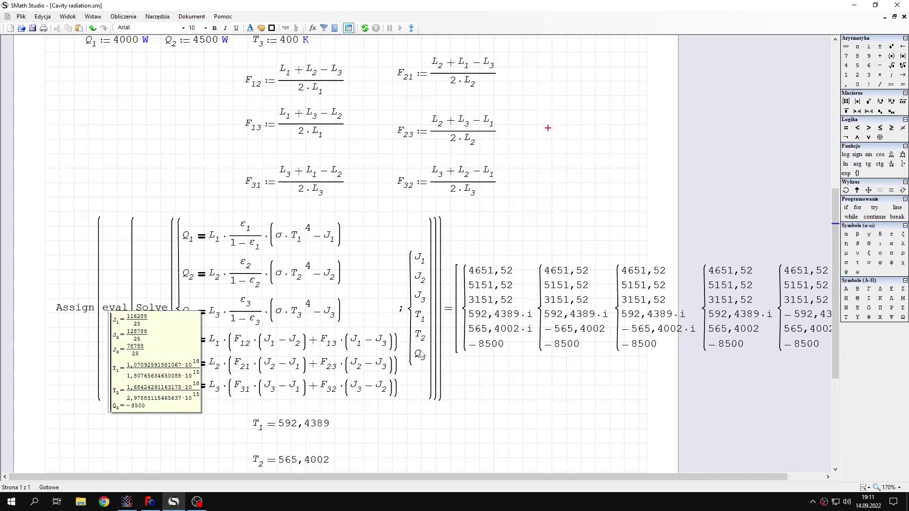
scroll(423, 354, "down", 3)
scroll(422, 354, "down", 2)
left_click_drag(221, 320, 471, 389)
mouse_move(358, 337)
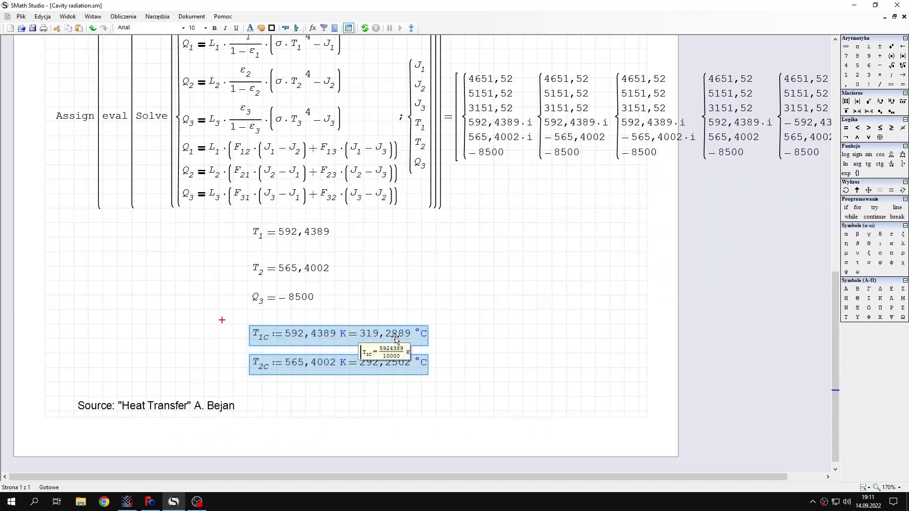
left_click(437, 328)
left_click_drag(373, 313, 428, 370)
left_click(489, 349)
mouse_move(425, 338)
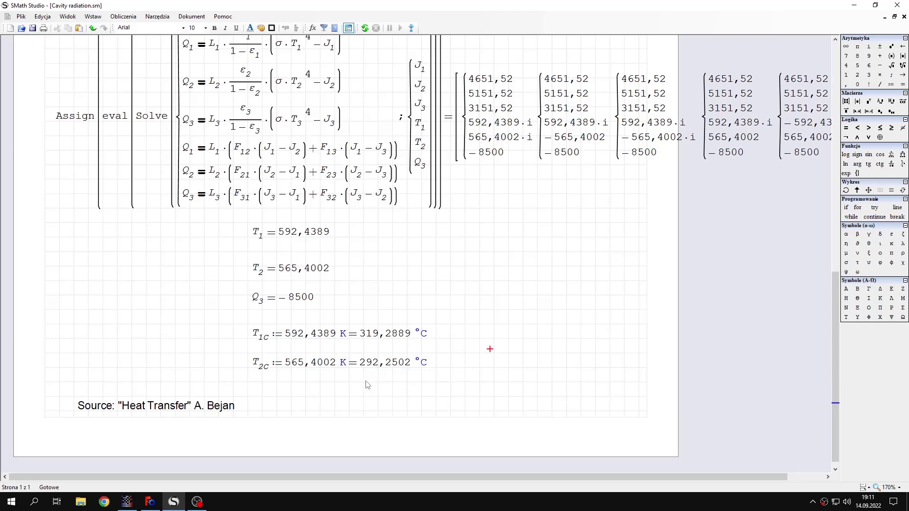
mouse_move(268, 347)
left_click_drag(833, 345, 833, 132)
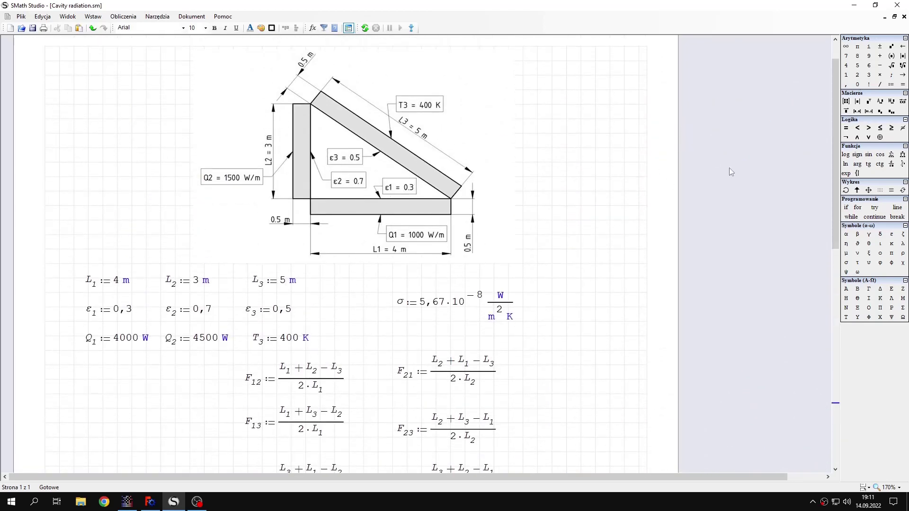
left_click_drag(835, 182, 835, 384)
In PrePoMax, probe the temperature at bottom-plate node 52 with the Query tool.
left_click(127, 502)
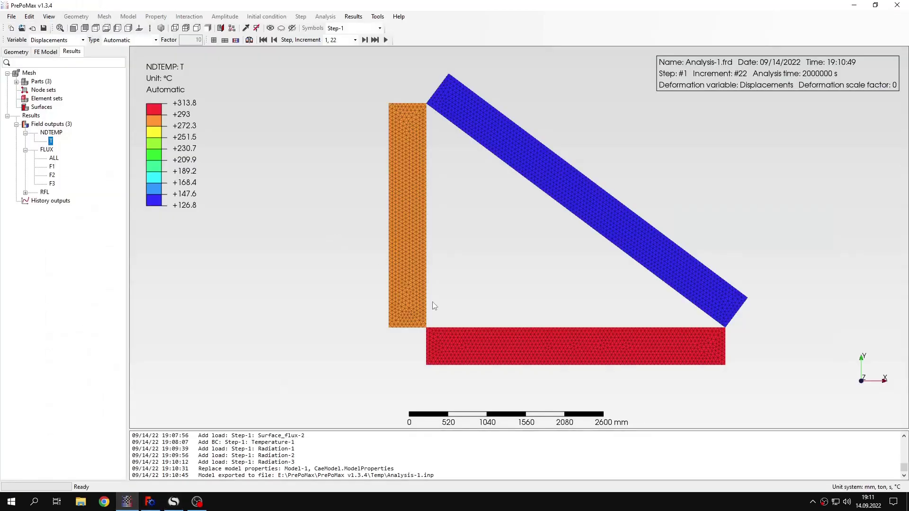
left_click(246, 28)
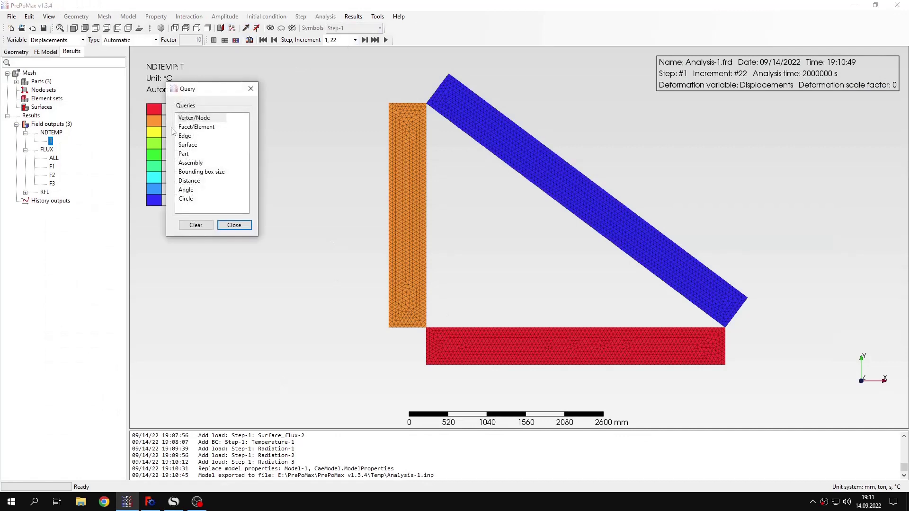
left_click(547, 327)
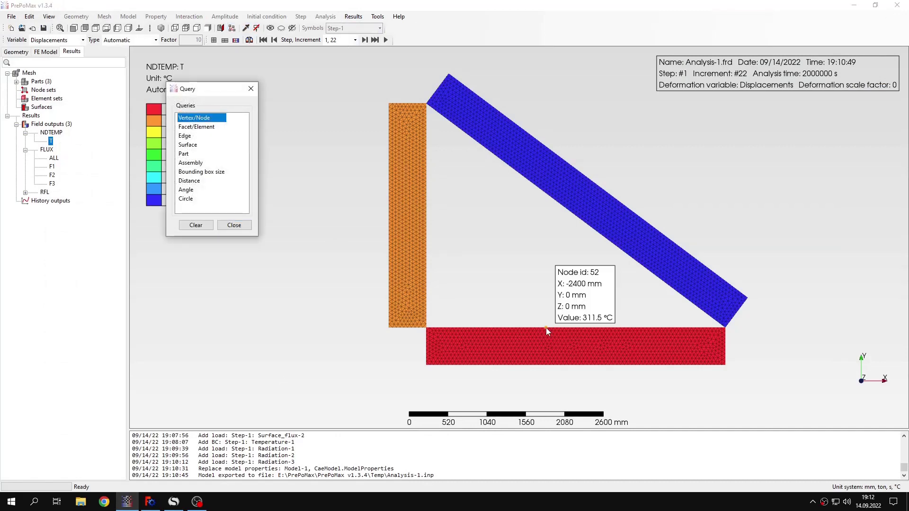
left_click(546, 327)
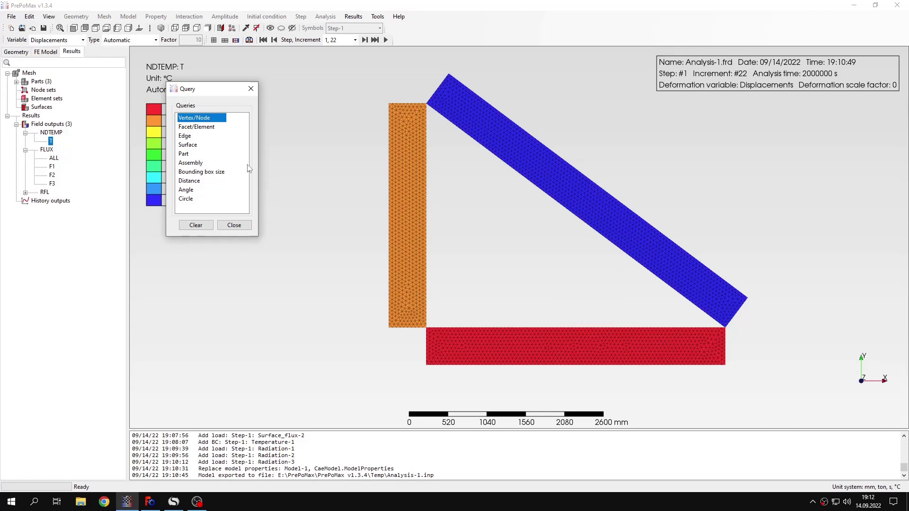
Query the bottom plate's inner edge, reading 309.8–312.7 °C over 4000 mm.
left_click(208, 137)
left_click(529, 326)
left_click(533, 326)
left_click(538, 327)
left_click_drag(538, 329, 449, 316)
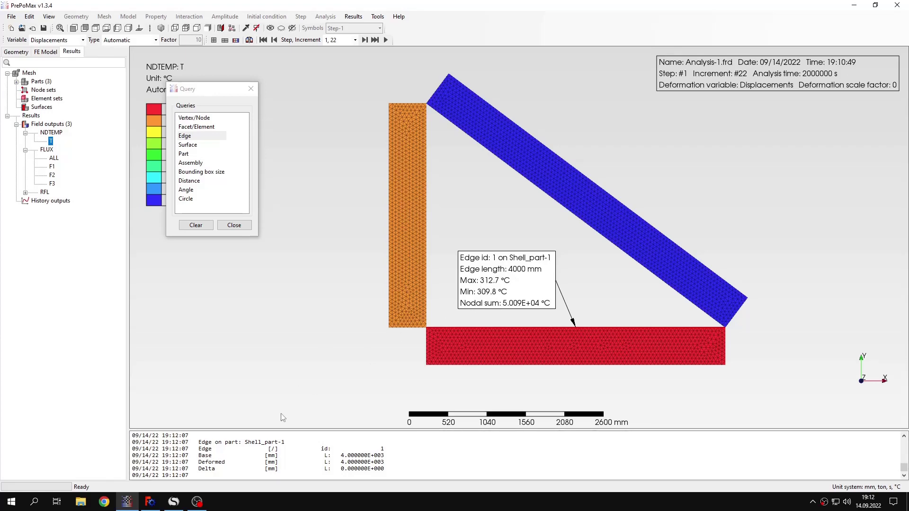
Compare the edge temperatures with the SMath worksheet, then clear the query label.
left_click(173, 501)
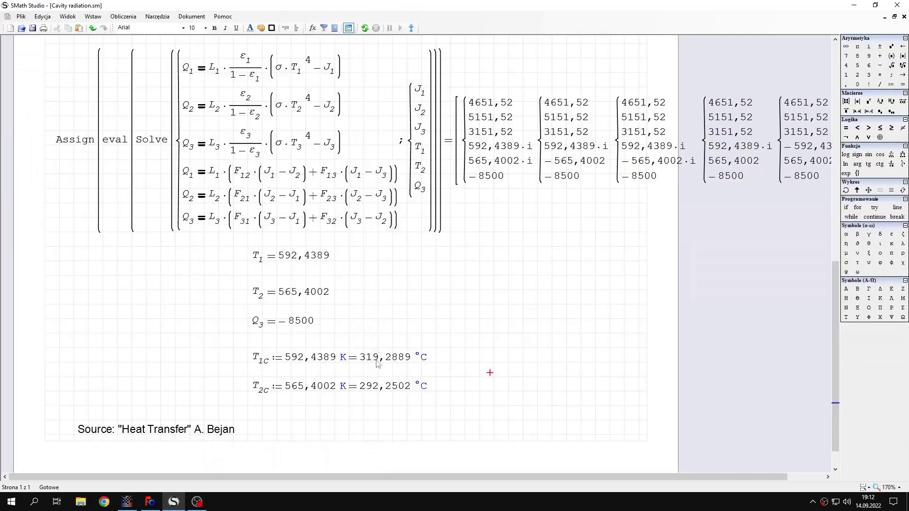
key("alt+Tab")
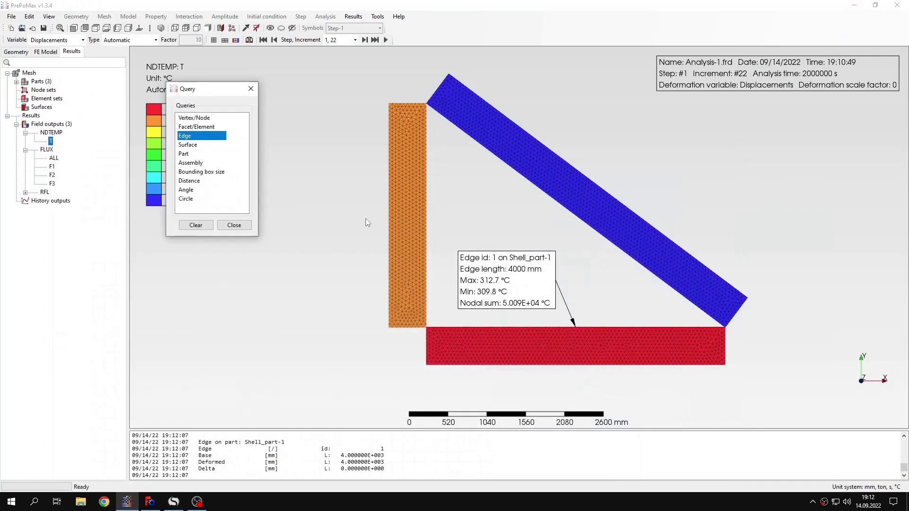
left_click(196, 225)
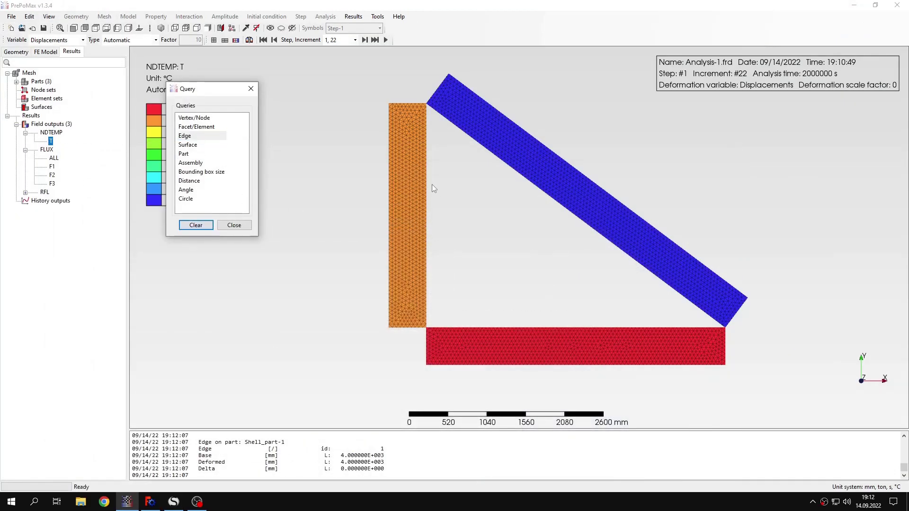
Query the left plate's 3000 mm inner edge, reading 286.2–288.4 °C.
left_click(173, 500)
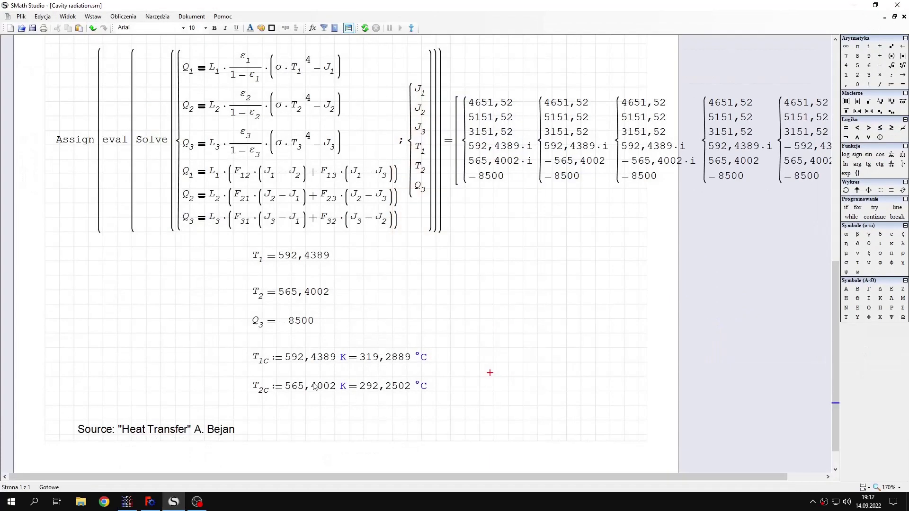
left_click_drag(835, 360, 767, 148)
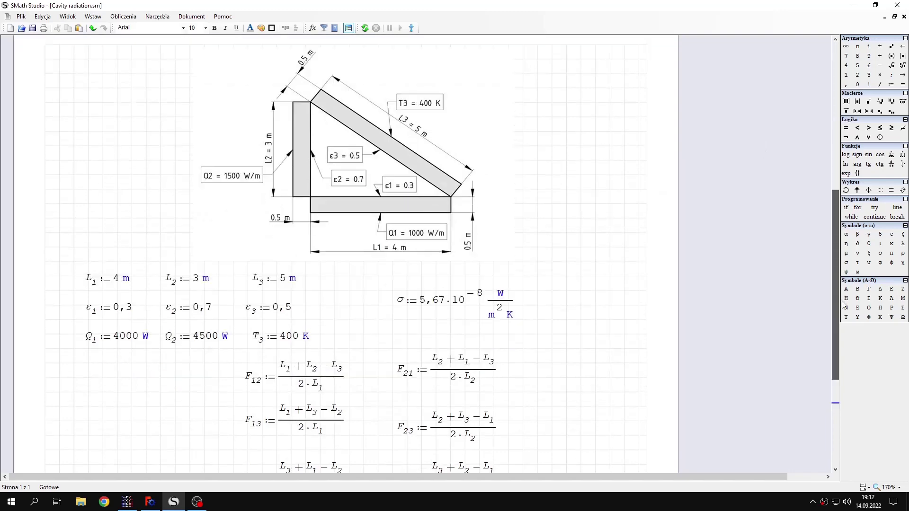
left_click_drag(834, 139, 834, 461)
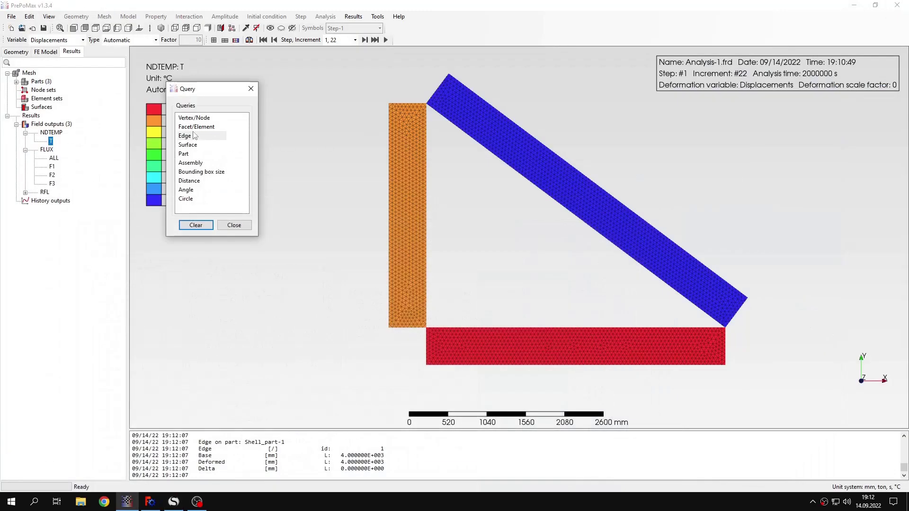
left_click(192, 136)
left_click(427, 219)
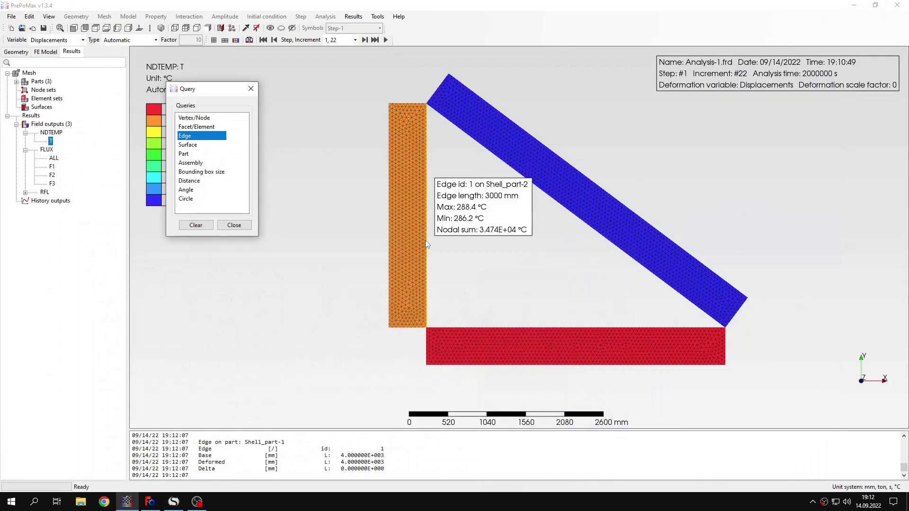
left_click_drag(532, 230, 524, 276)
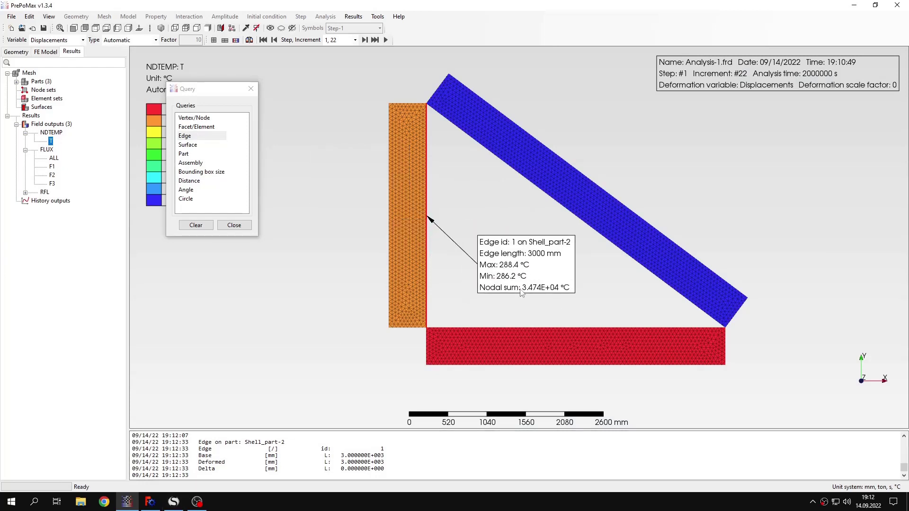
Check the left-plate reading against SMath Studio, then clear the edge annotation.
left_click(183, 502)
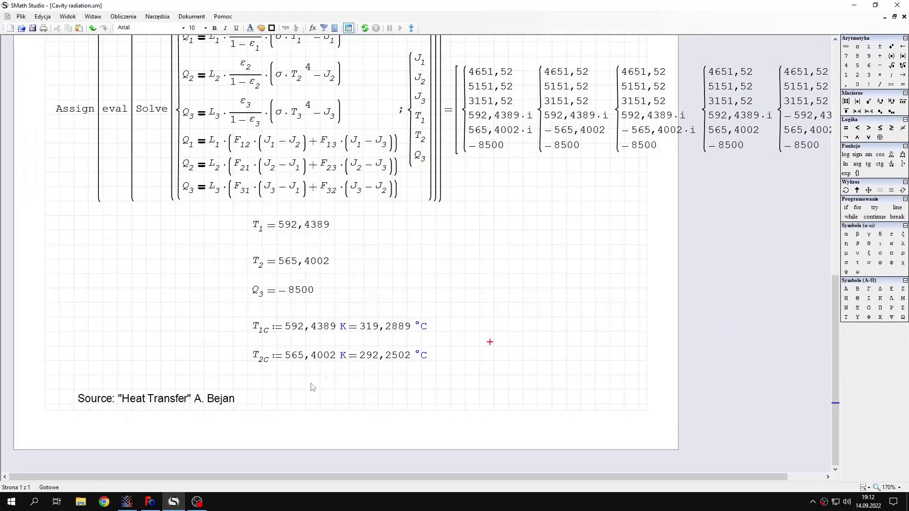
left_click_drag(836, 312, 835, 78)
left_click(854, 5)
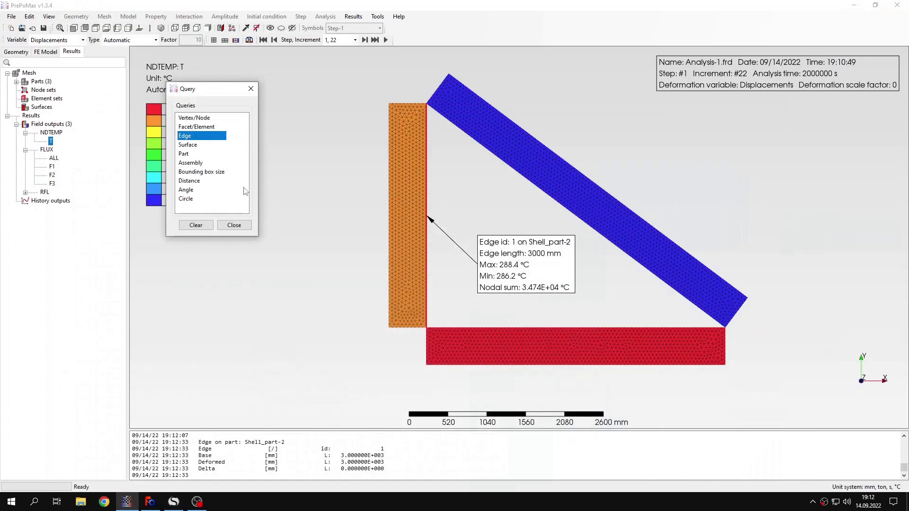
left_click(207, 226)
Close the query window, pan the contour left, and hide mesh element edges on all plates.
left_click(237, 225)
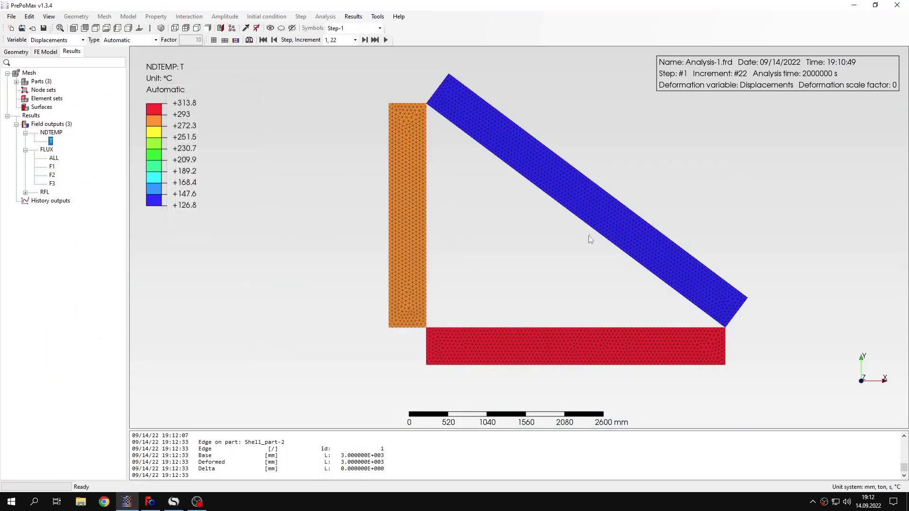
middle_click_drag(590, 234, 495, 228)
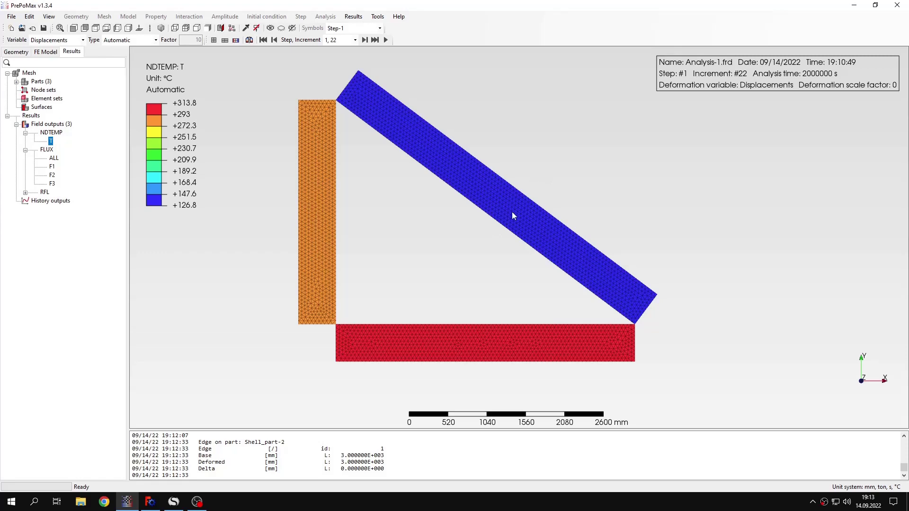
left_click(196, 28)
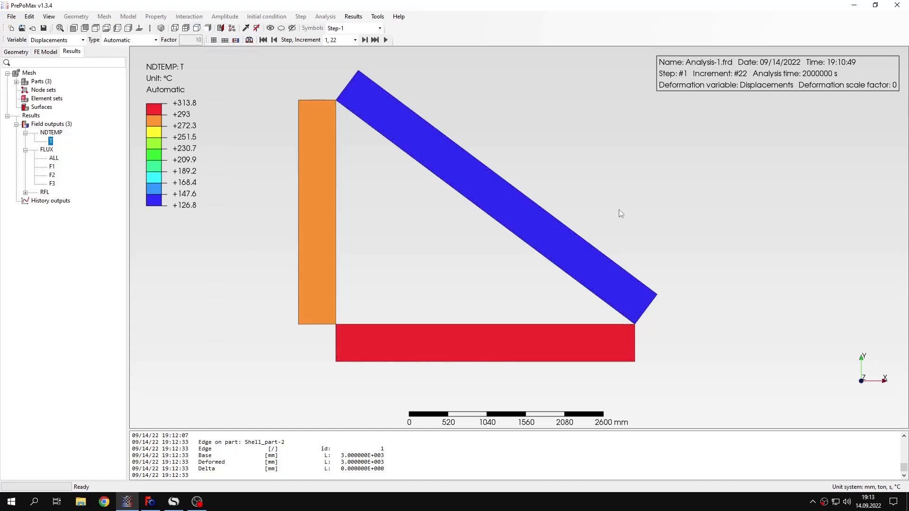